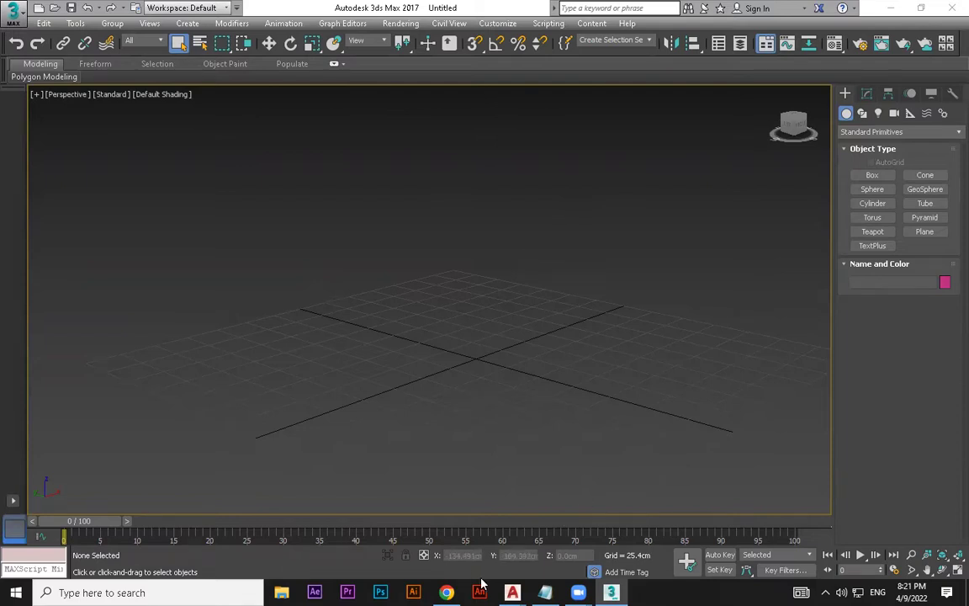
Step: Switch to Chrome and examine the anima 3.5 product page, from its crowd features and workflow to the edition prices
key(alt+Tab)
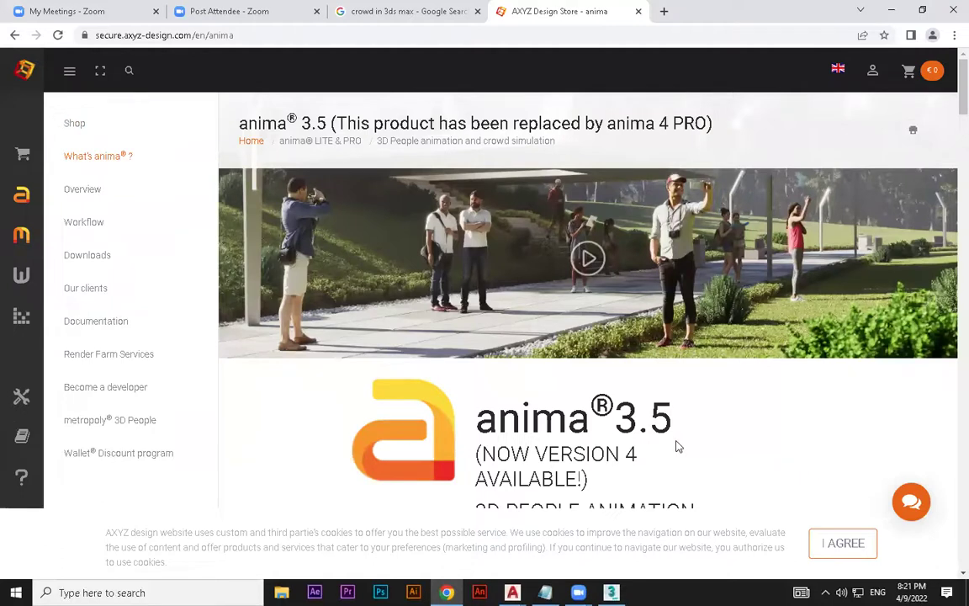
scroll(676, 445, down, 3)
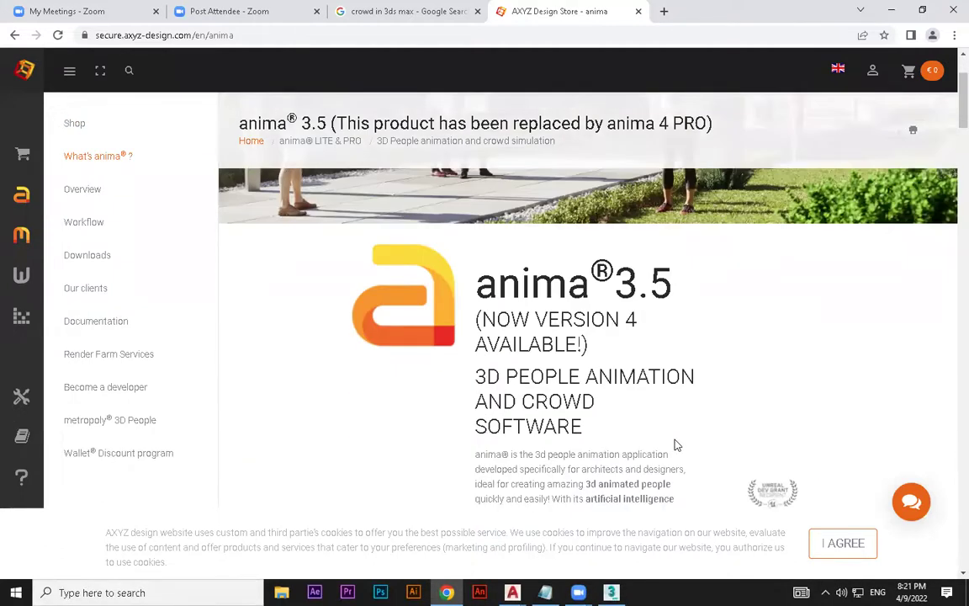
scroll(639, 366, down, 5)
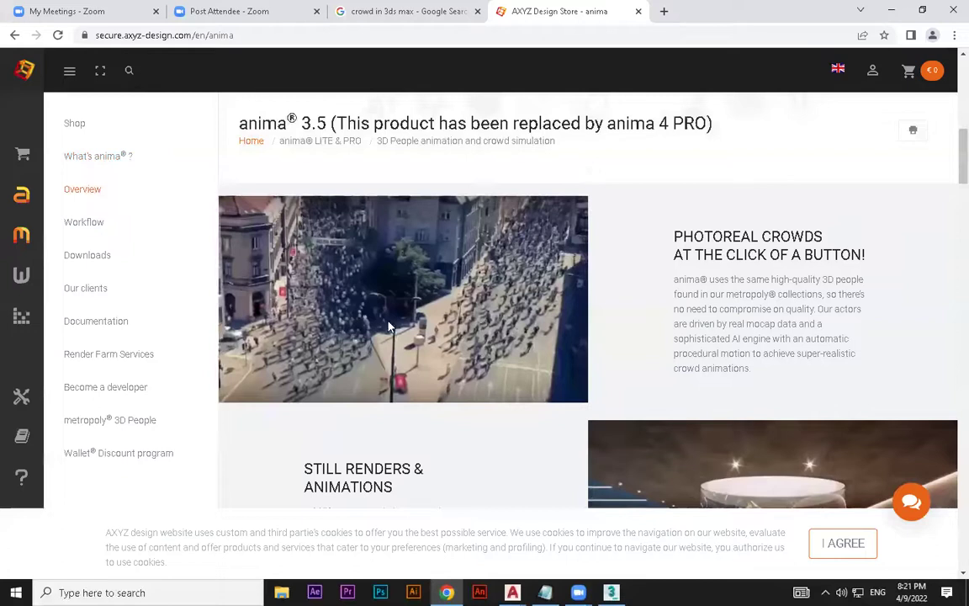
scroll(665, 338, down, 3)
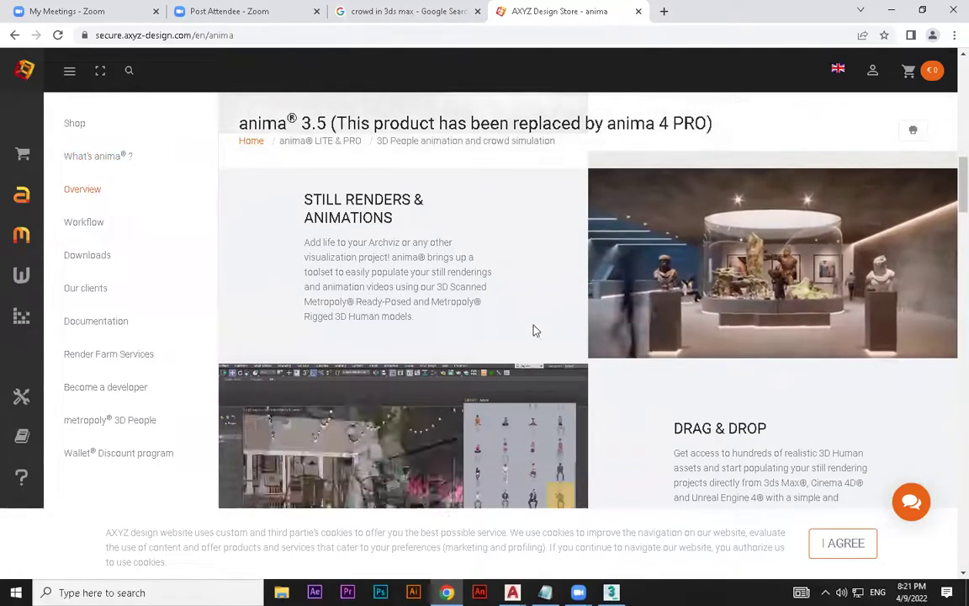
scroll(337, 408, down, 3)
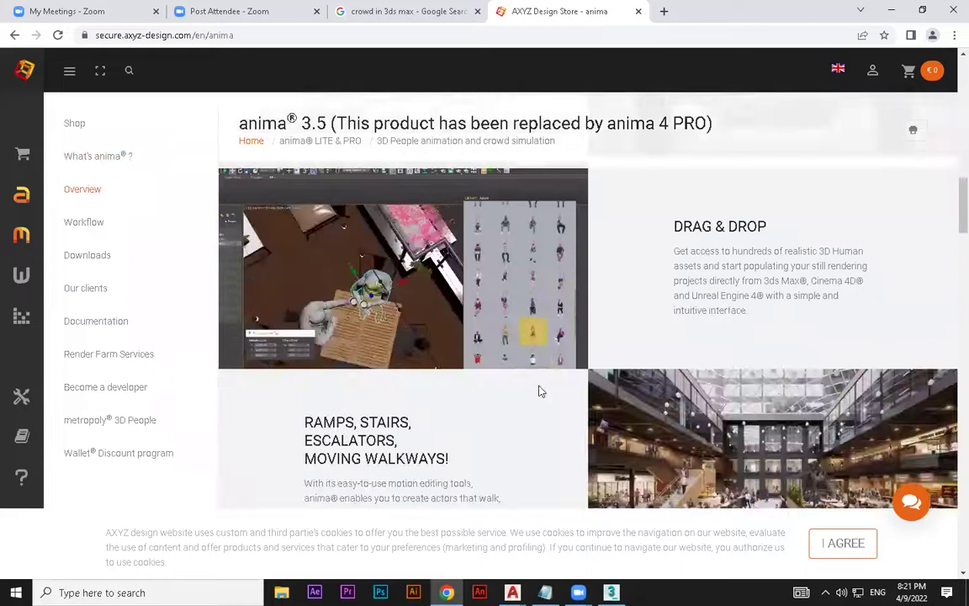
scroll(497, 379, down, 3)
scroll(512, 395, down, 2)
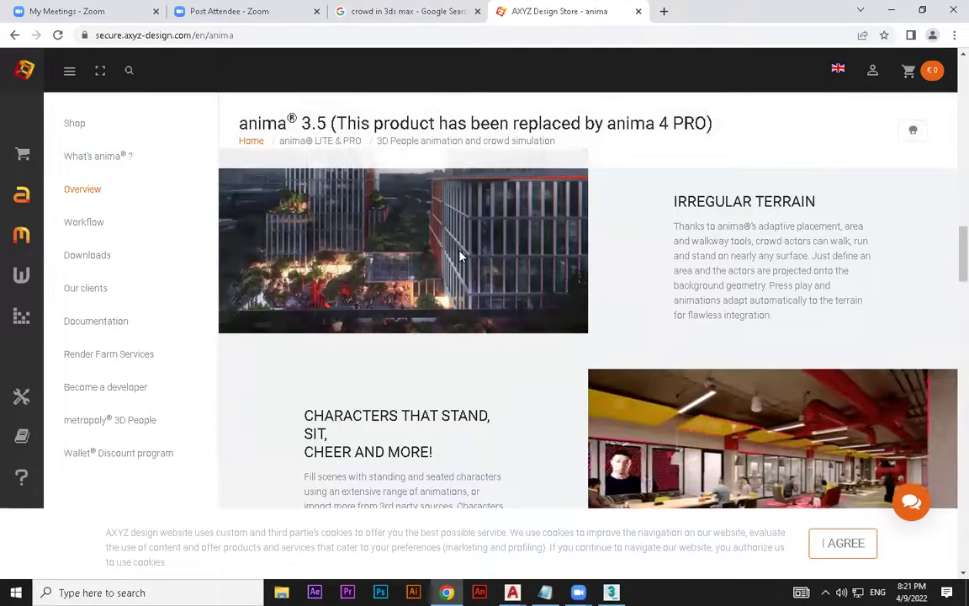
scroll(513, 396, down, 2)
scroll(804, 341, down, 1)
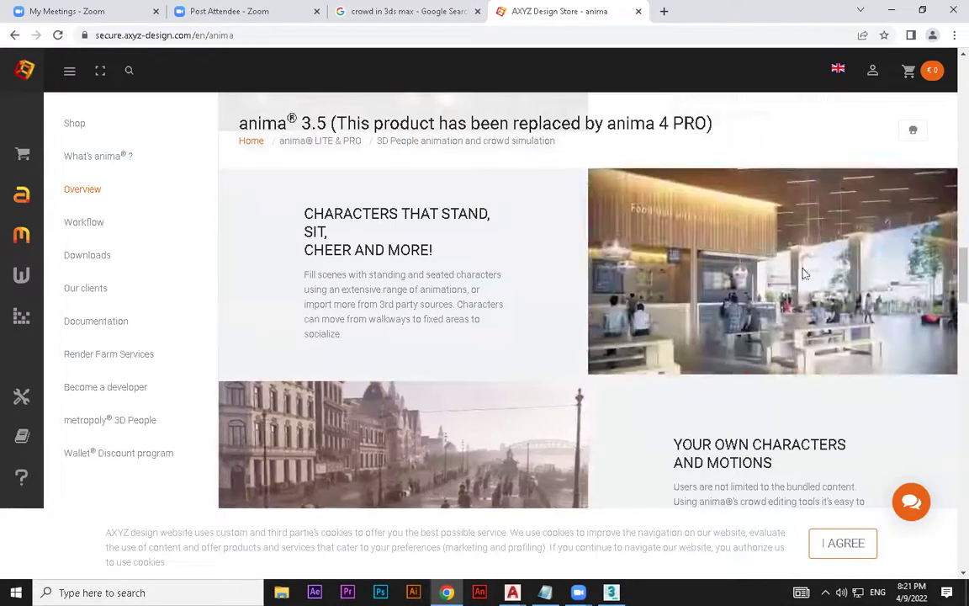
scroll(507, 352, down, 3)
scroll(471, 312, down, 3)
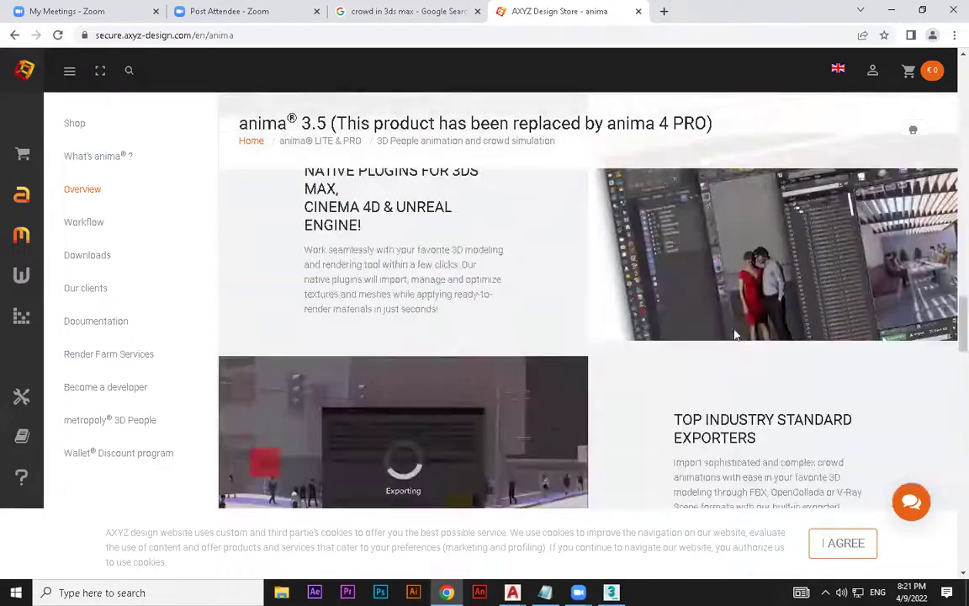
scroll(454, 423, down, 3)
scroll(673, 345, down, 3)
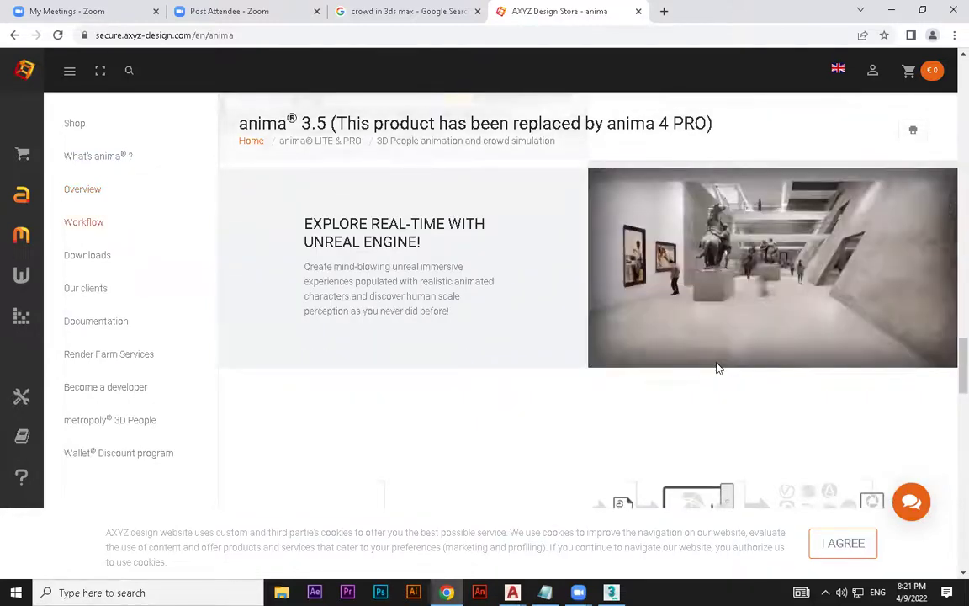
scroll(768, 324, down, 3)
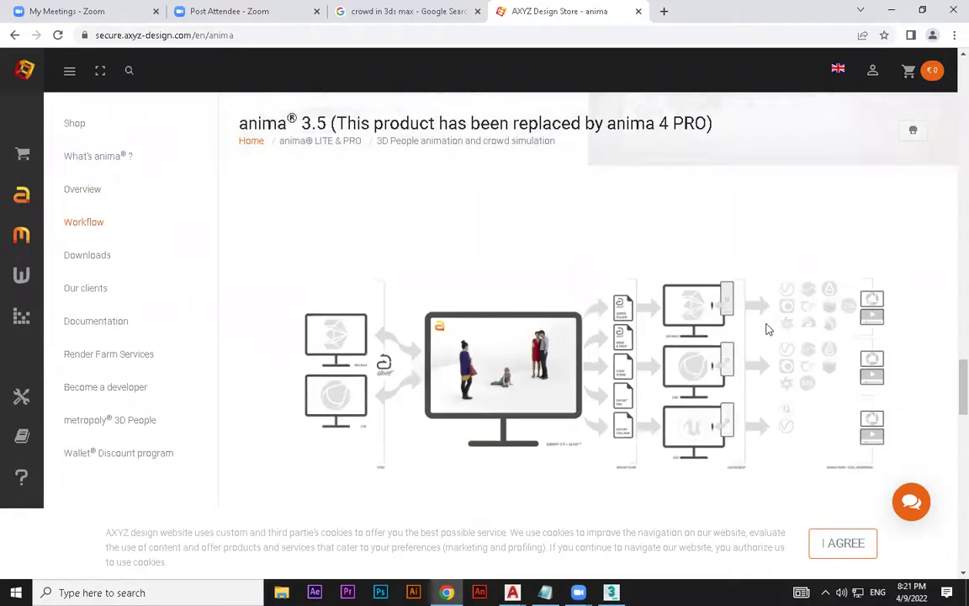
scroll(767, 331, down, 5)
scroll(767, 332, down, 6)
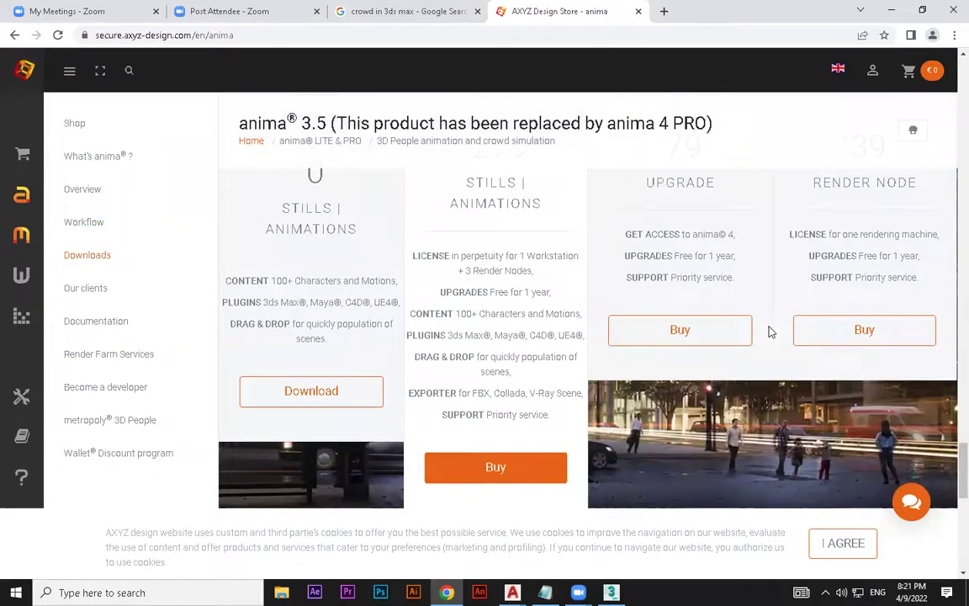
scroll(768, 332, up, 2)
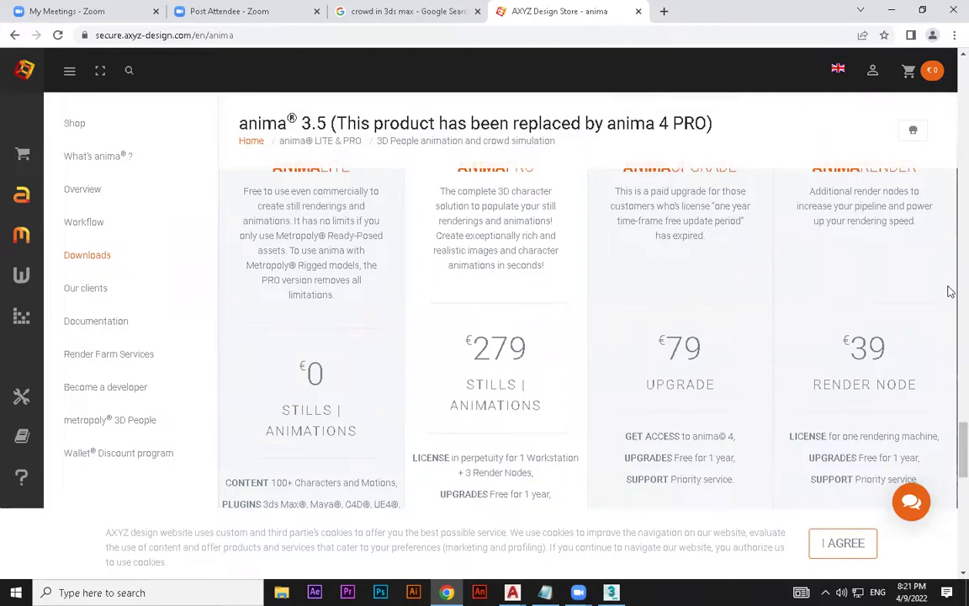
drag(961, 433, 937, 12)
Step: Search Google Images for the Golaem crowd software, using the corrected query "golaem crowd"
click(406, 12)
drag(244, 69, 17, 35)
text(go)
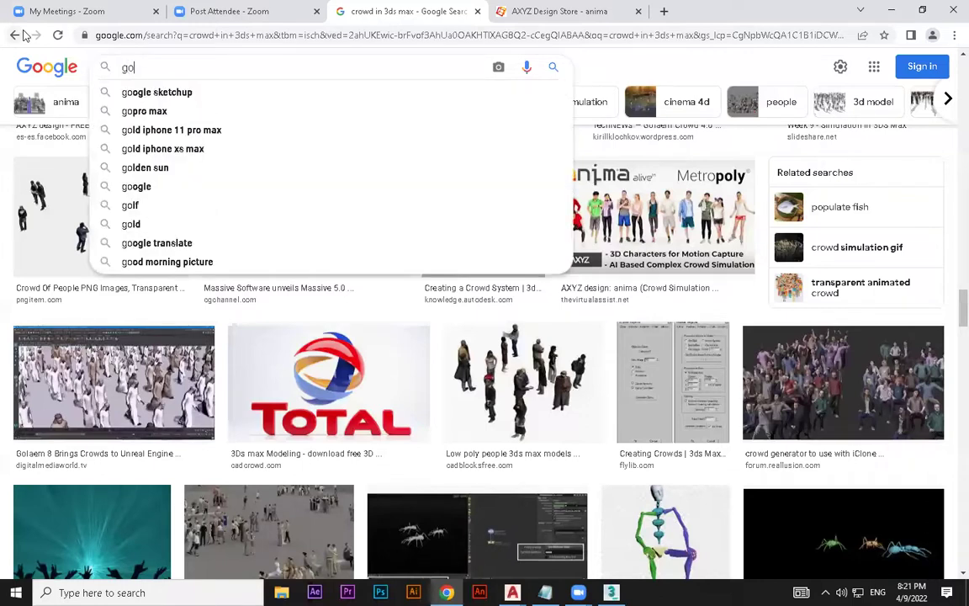
text(aleam c)
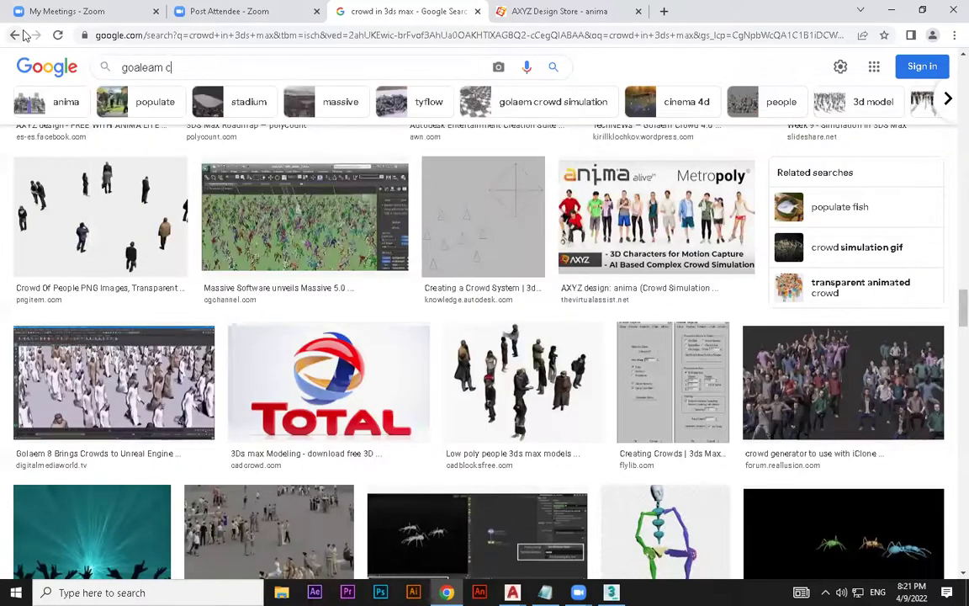
text(rownd)
key(Return)
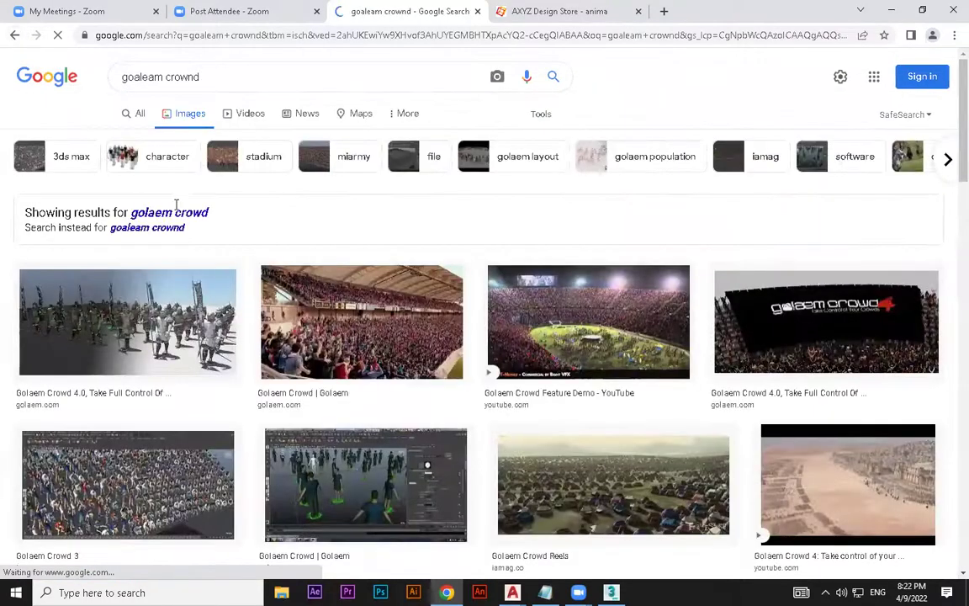
click(172, 213)
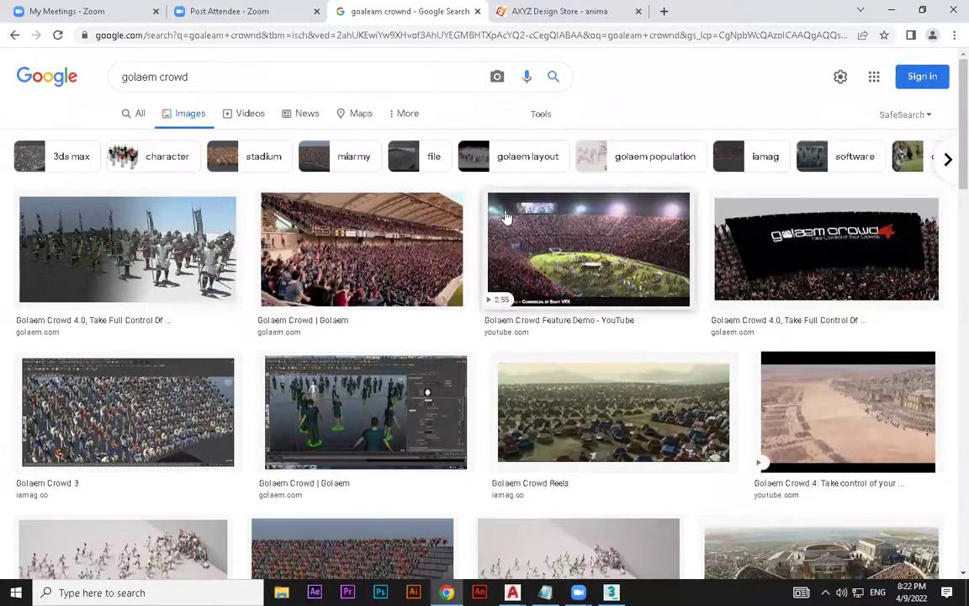
Step: Look through the golaem crowd image results for examples of stadium, battle and walking crowd simulations
scroll(238, 394, down, 1)
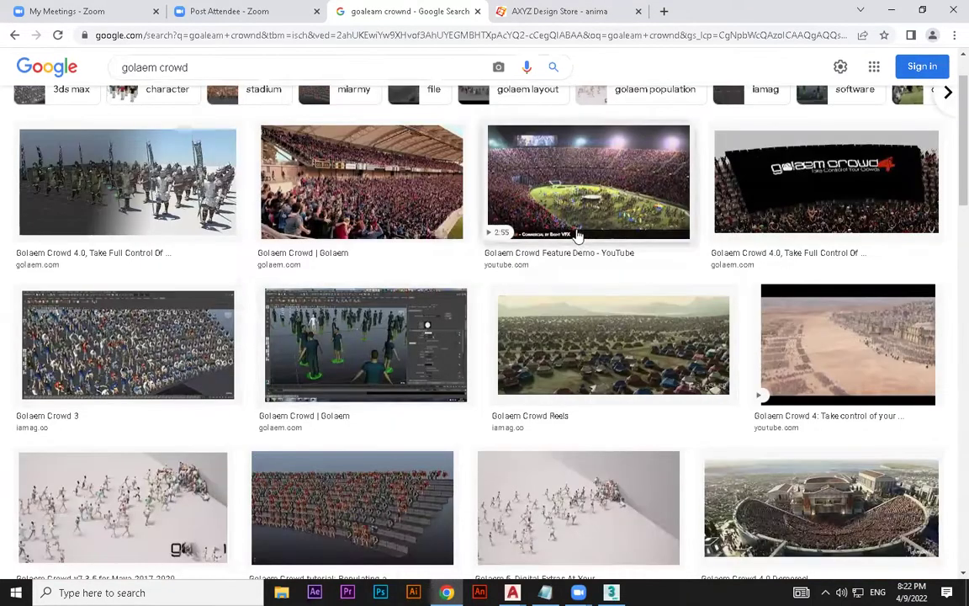
scroll(577, 235, up, 1)
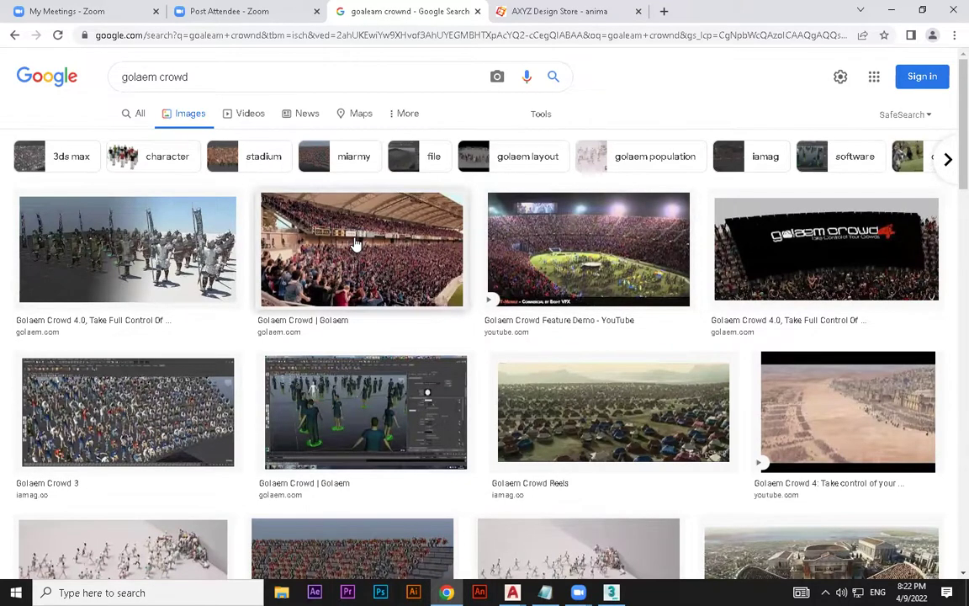
scroll(703, 503, down, 5)
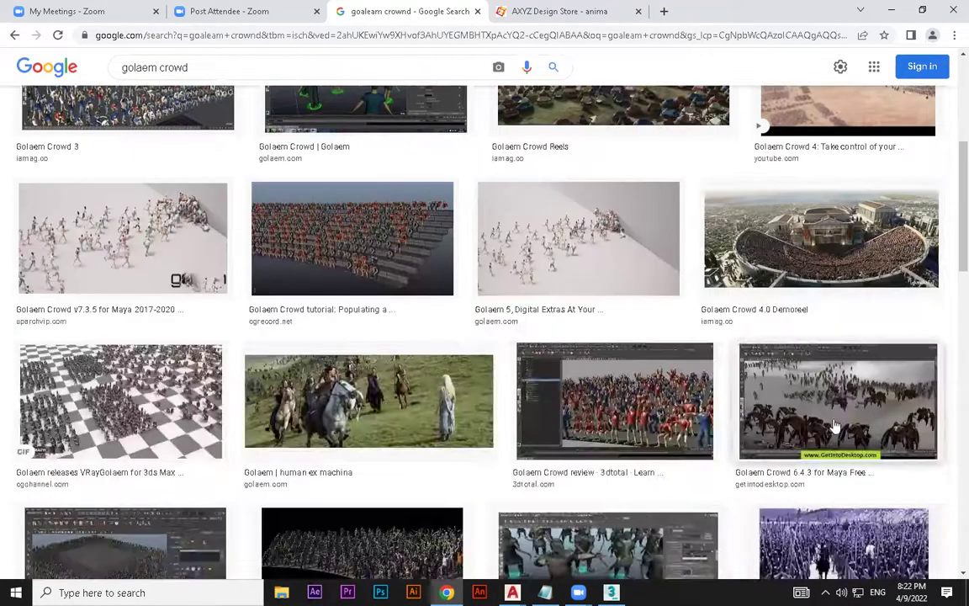
scroll(319, 428, down, 2)
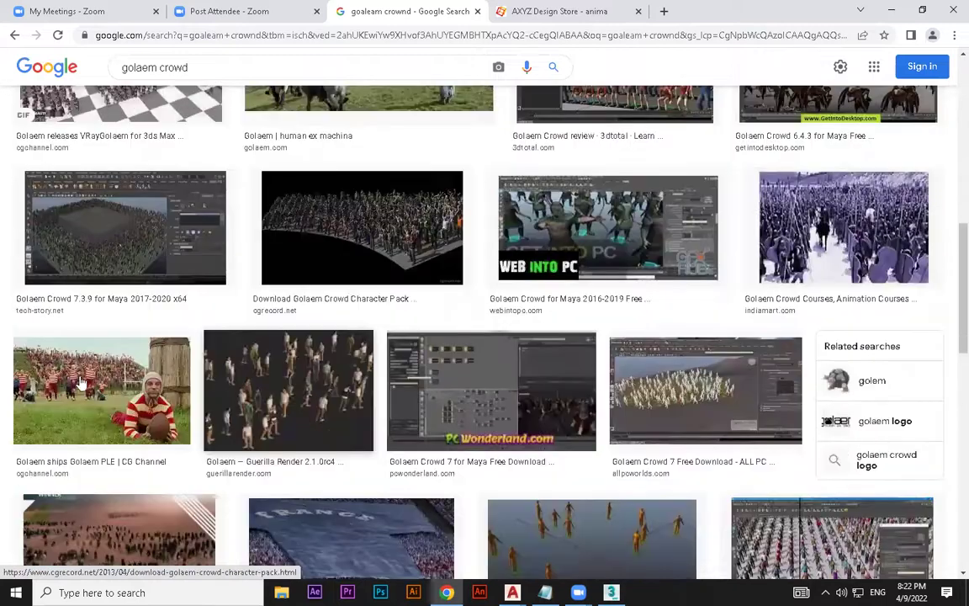
scroll(223, 400, down, 6)
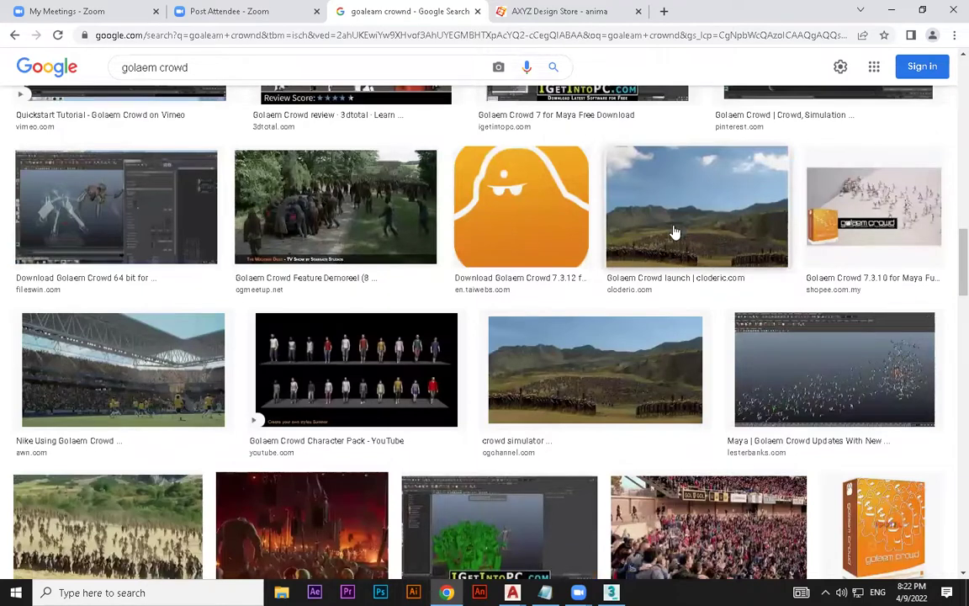
scroll(635, 291, down, 2)
scroll(636, 291, down, 4)
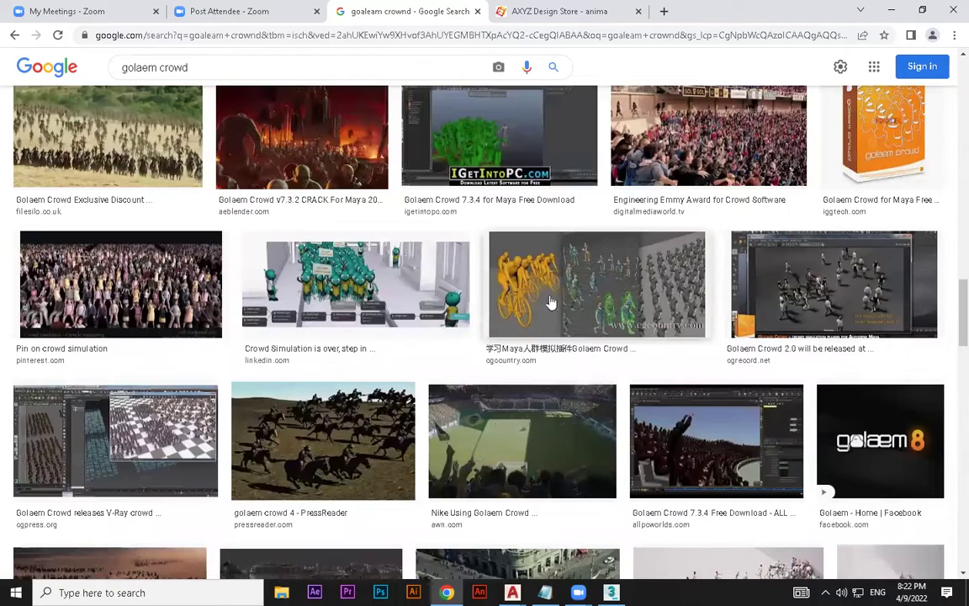
scroll(589, 286, down, 10)
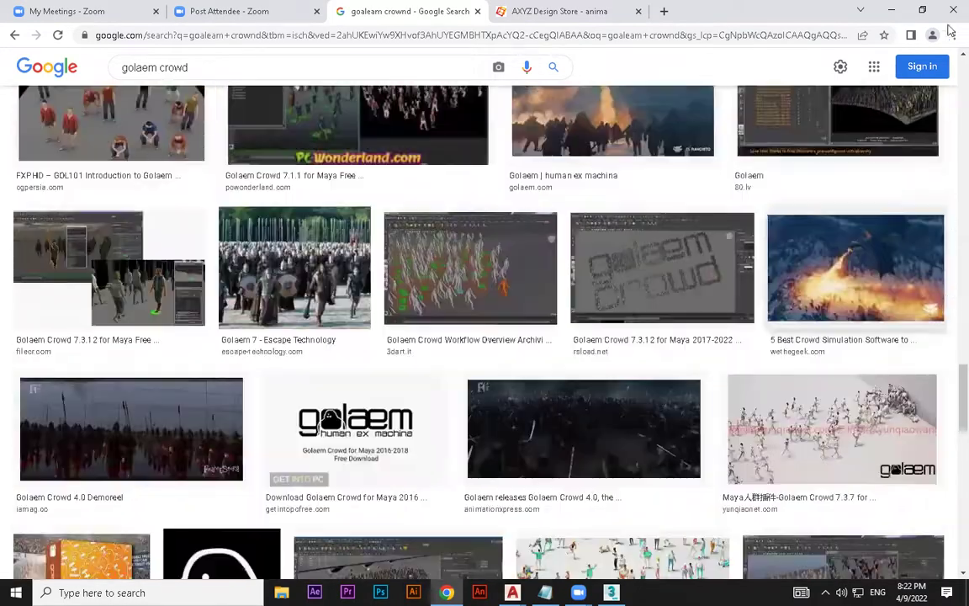
Step: Return to 3ds Max and show the full set of Populate crowd tools
click(891, 16)
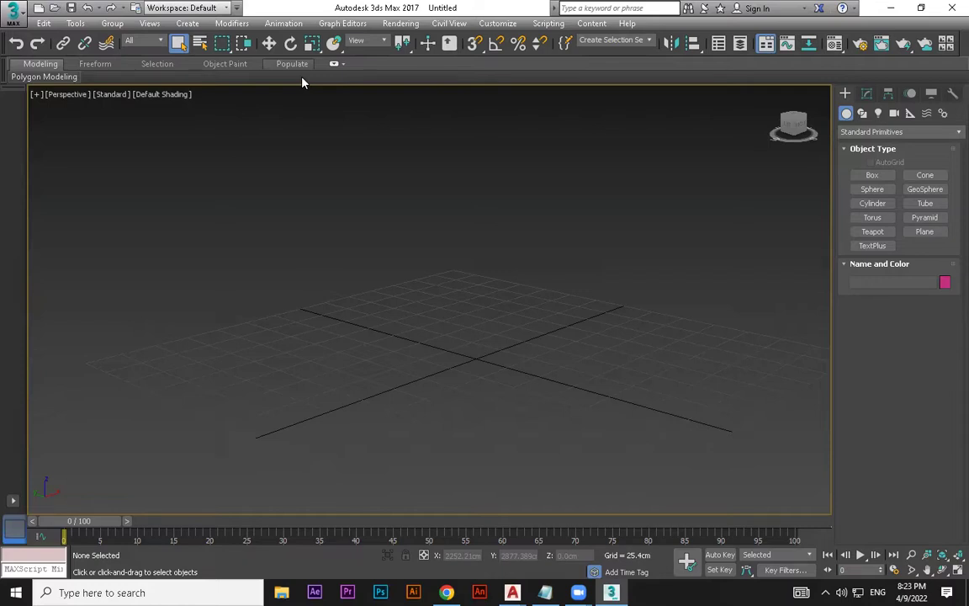
click(297, 66)
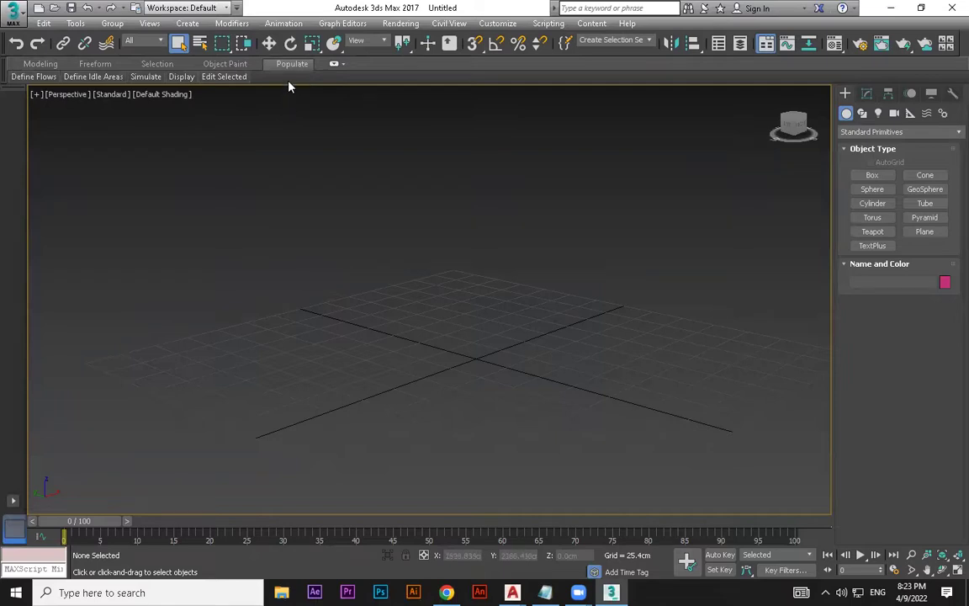
click(334, 65)
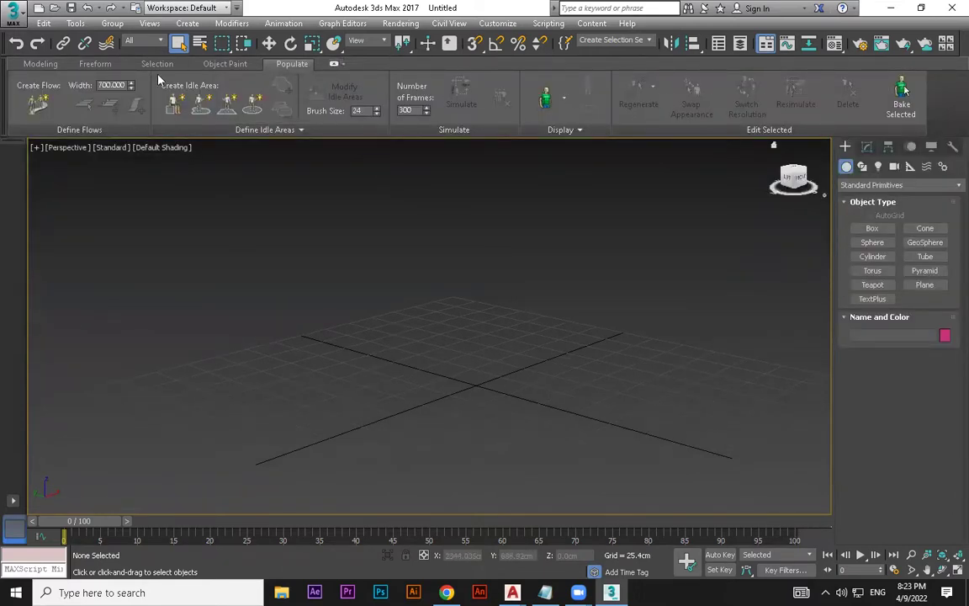
click(334, 67)
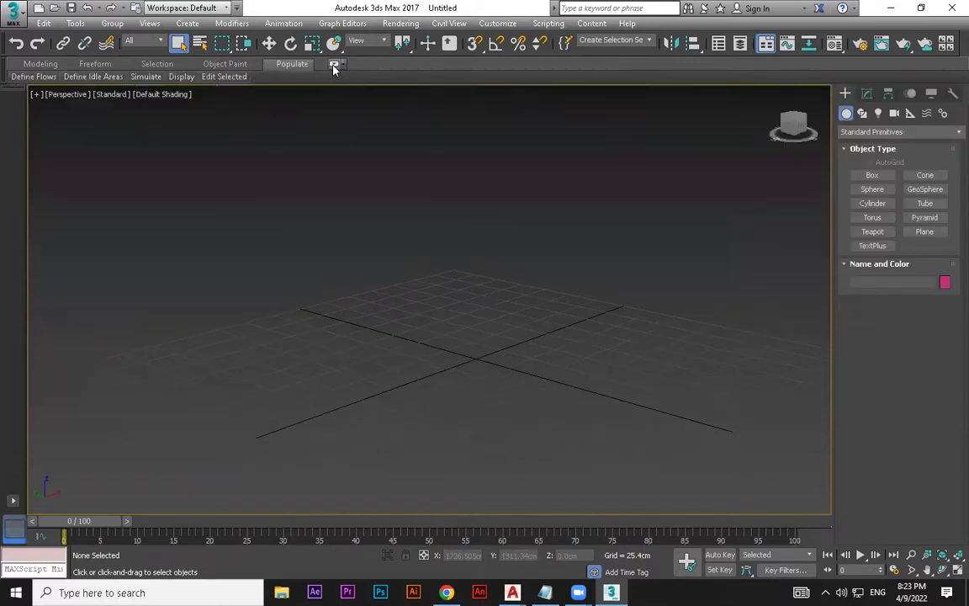
click(333, 67)
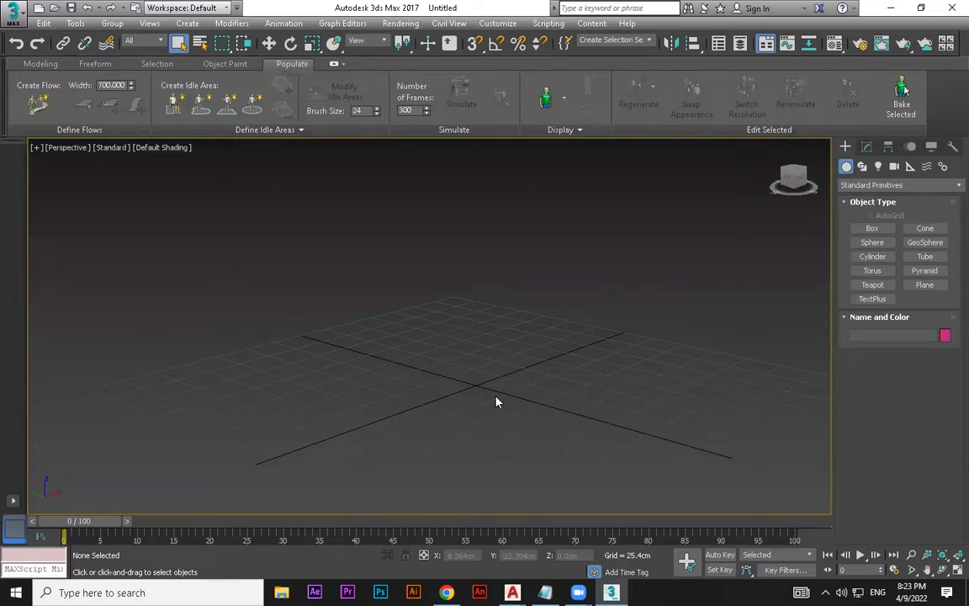
Step: Examine the crowd display options: Stick Figures, Custom Skin and Textured Skin
scroll(497, 402, down, 5)
middle_drag(532, 398, 415, 394)
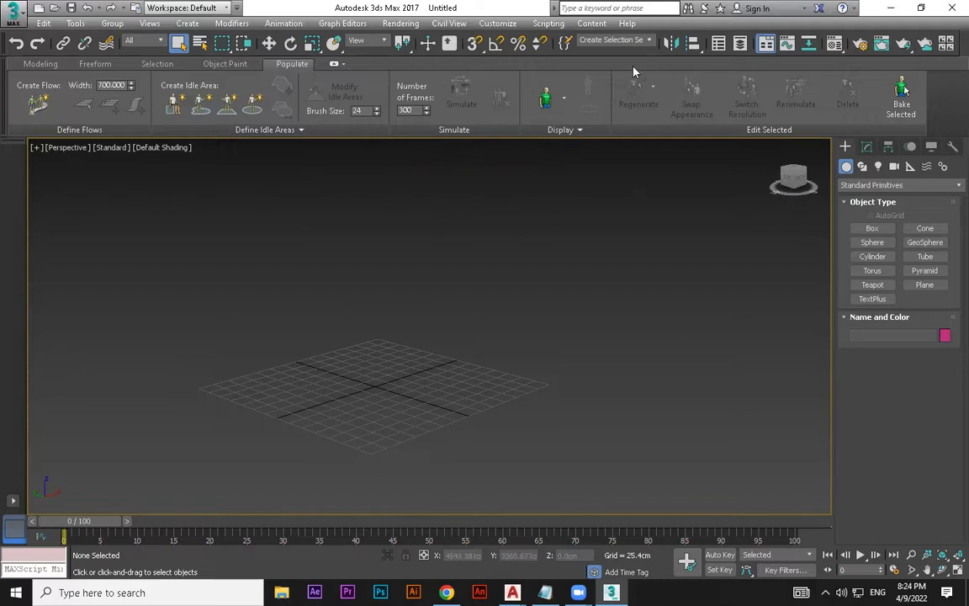
click(566, 99)
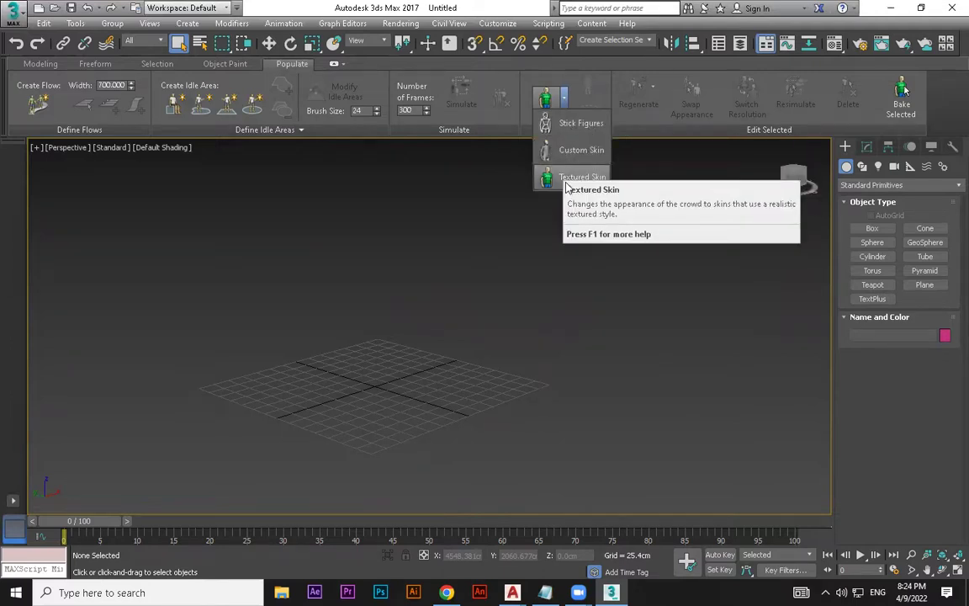
click(586, 98)
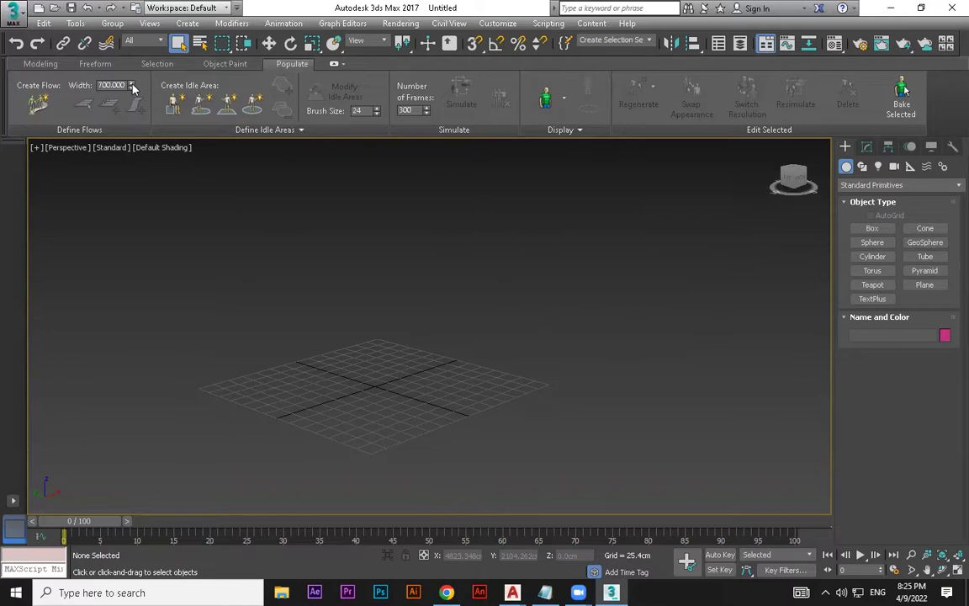
Step: Start the Create Flow tool and lower the idle area brush size to 1
click(38, 111)
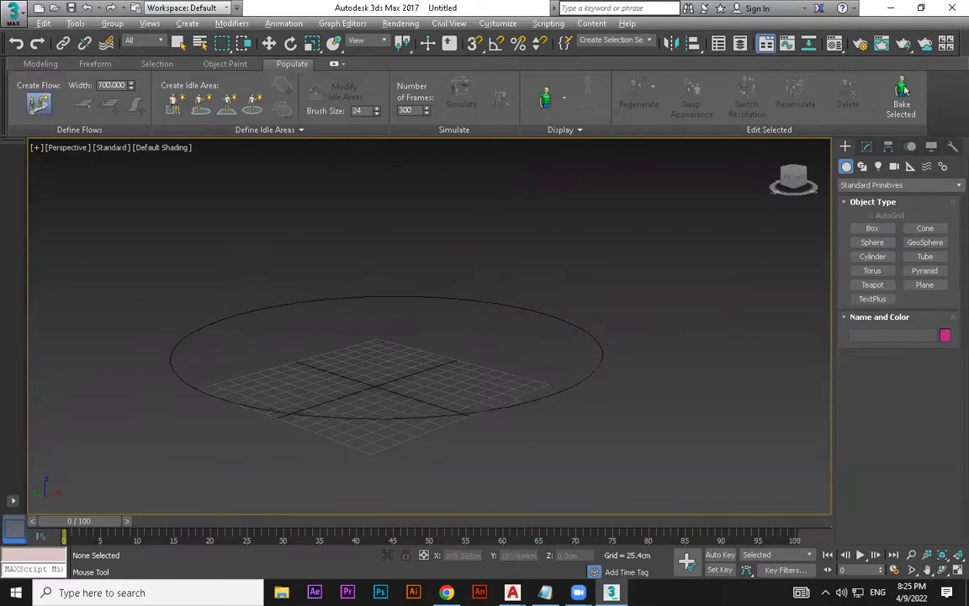
alt+middle_drag(385, 344, 388, 379)
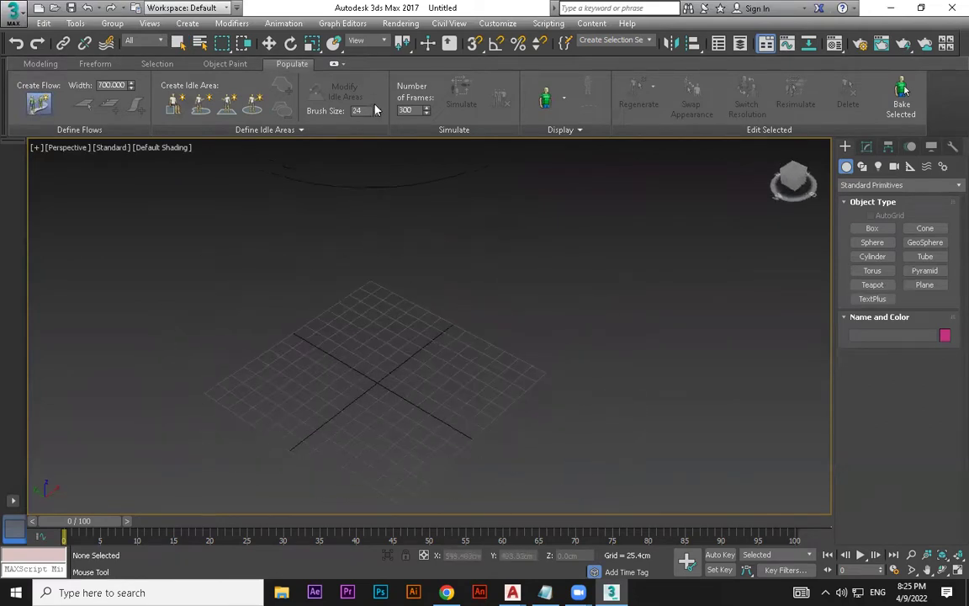
drag(377, 113, 387, 307)
Step: Reduce the width of the crowd flow to 354.300
mouse_move(131, 89)
mouse_down()
mouse_move(182, 238)
mouse_move(212, 399)
mouse_up()
drag(130, 87, 242, 508)
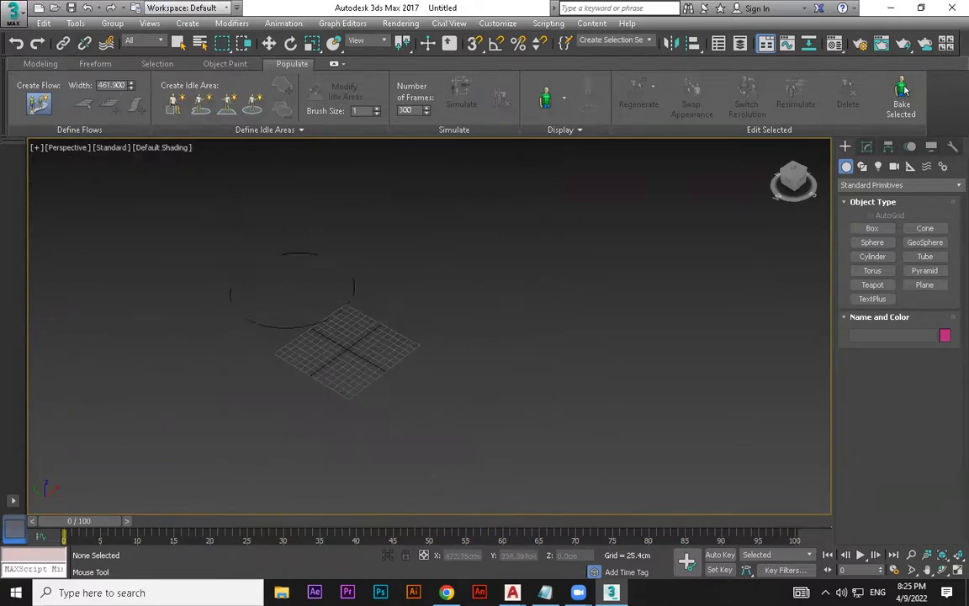
drag(130, 88, 405, 85)
scroll(334, 295, up, 5)
mouse_move(132, 86)
mouse_down()
mouse_move(159, 204)
mouse_move(214, 334)
mouse_up()
scroll(259, 310, down, 3)
scroll(260, 309, down, 3)
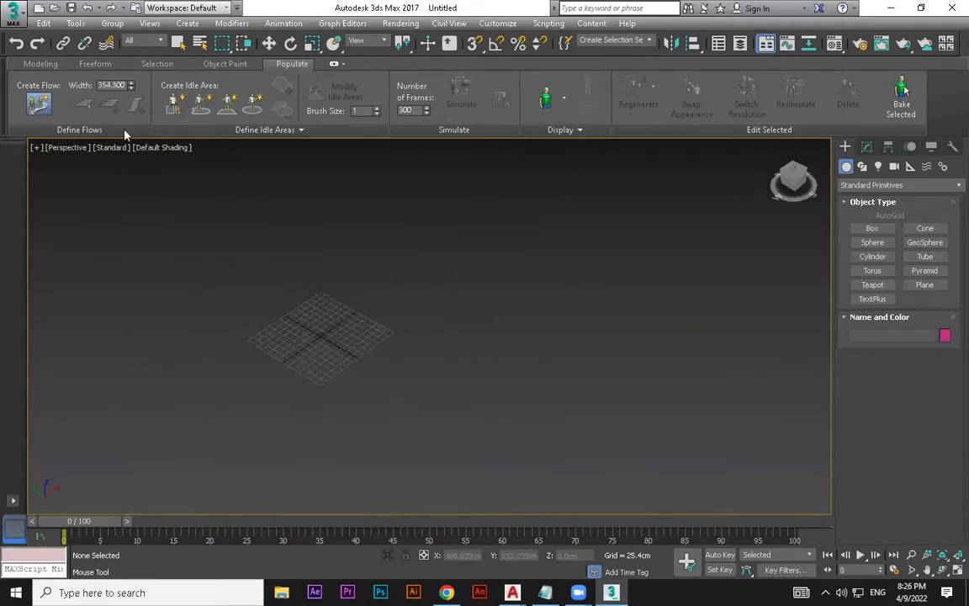
Step: Set the flow width to 337.400 and draw the first segments of the crowd flow past the home grid
mouse_move(131, 86)
mouse_down()
mouse_move(144, 184)
mouse_move(163, 207)
mouse_up()
click(198, 227)
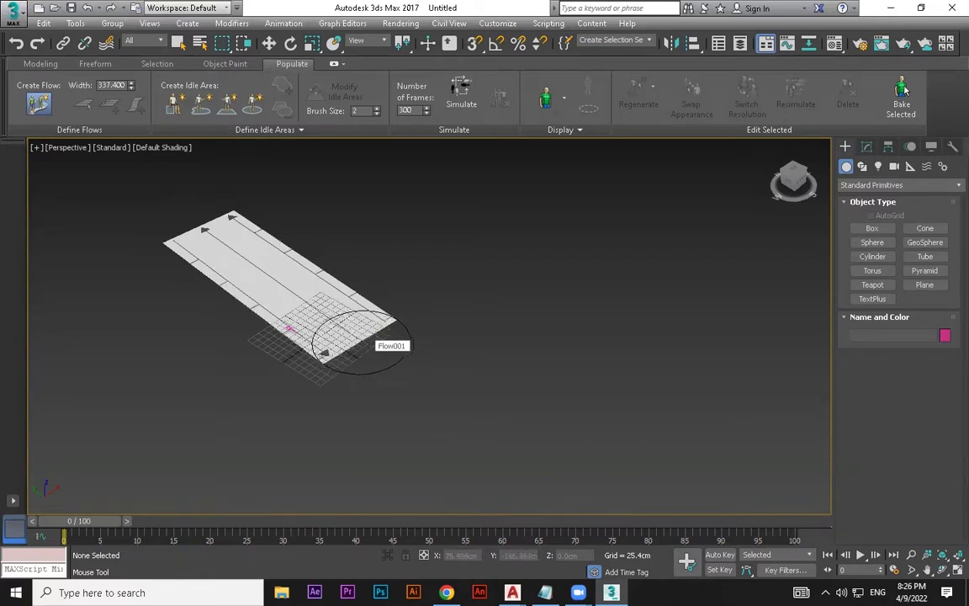
scroll(362, 341, up, 2)
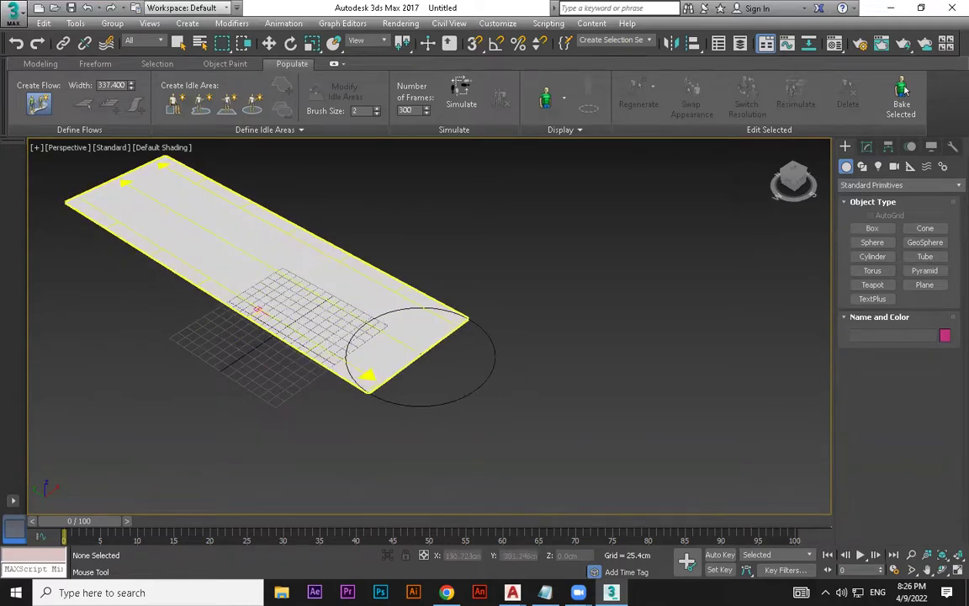
middle_drag(421, 354, 322, 306)
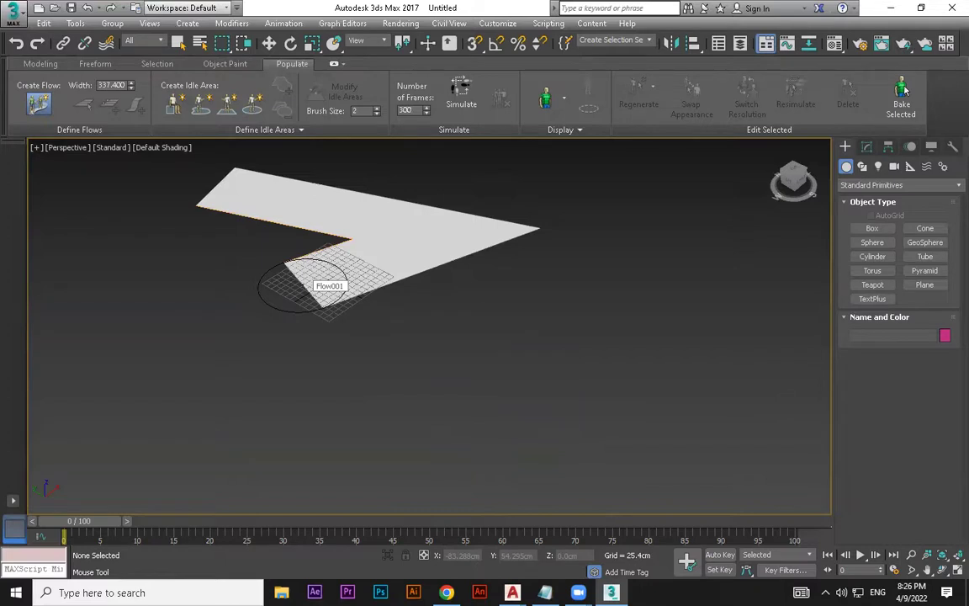
click(329, 307)
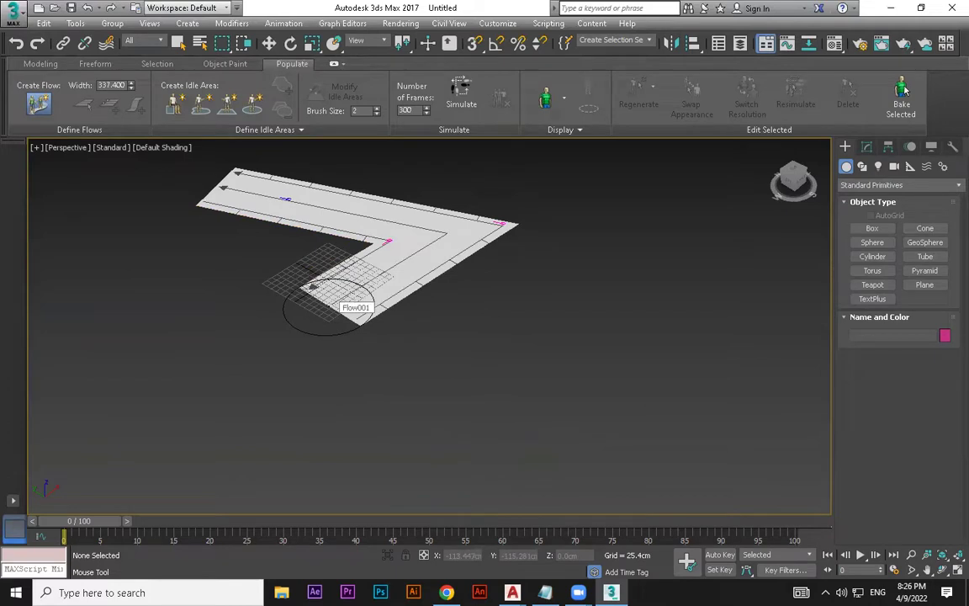
click(490, 334)
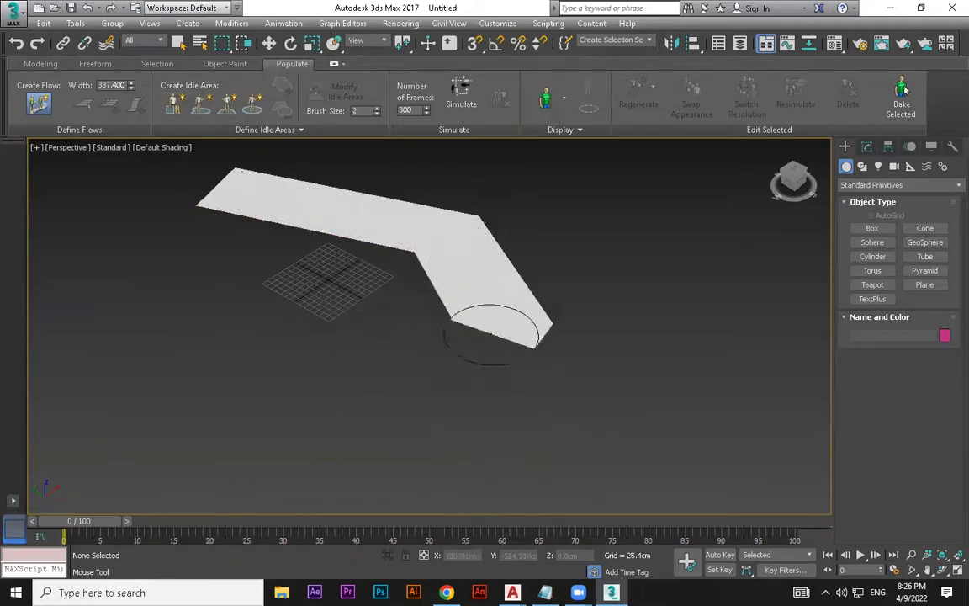
Step: Continue the flow path around in a large loop and finish it beside its starting point
scroll(397, 395, down, 2)
middle_drag(399, 373, 408, 244)
drag(407, 244, 275, 316)
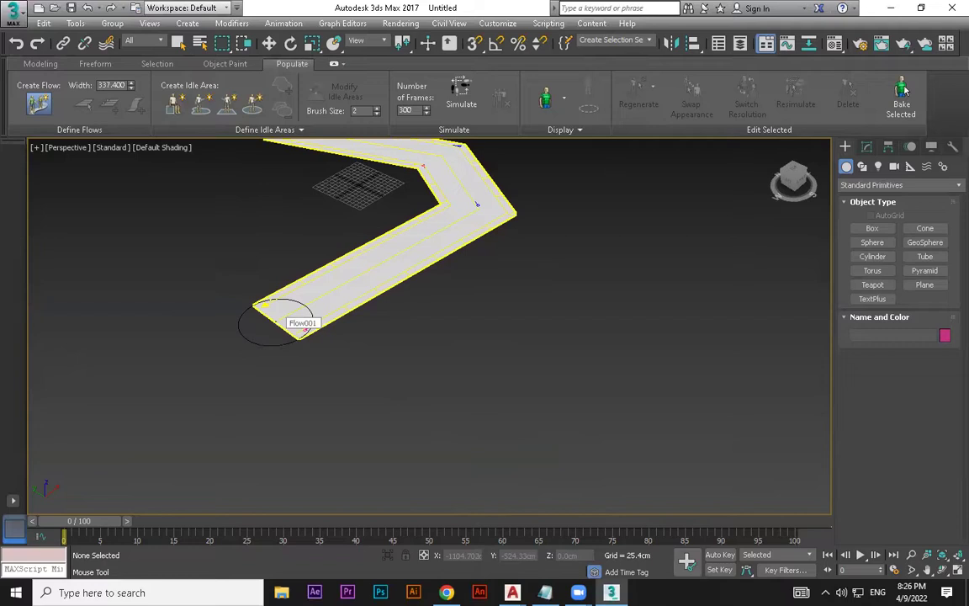
mouse_move(276, 315)
mouse_down()
mouse_move(291, 336)
mouse_move(254, 425)
mouse_move(275, 454)
mouse_move(270, 408)
mouse_move(316, 443)
mouse_move(574, 428)
mouse_move(664, 332)
mouse_move(686, 286)
mouse_move(678, 192)
mouse_up()
click(679, 186)
middle_drag(538, 199, 552, 341)
drag(521, 305, 274, 238)
click(275, 237)
right_click(276, 237)
Step: Leave flow creation and open the finished flow's parameters for modification
scroll(584, 335, up, 4)
middle_drag(584, 335, 339, 279)
scroll(312, 282, down, 2)
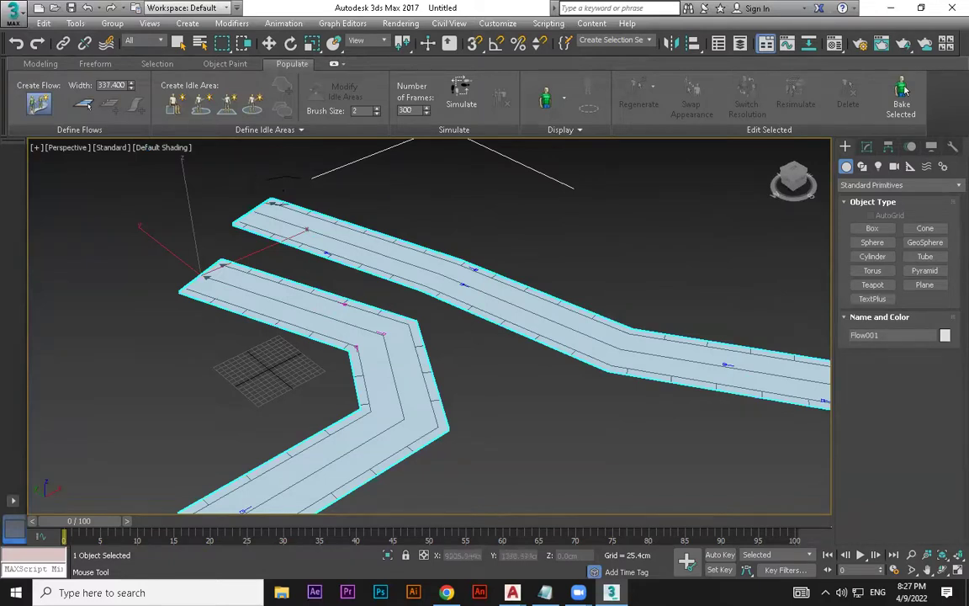
middle_drag(229, 173, 271, 259)
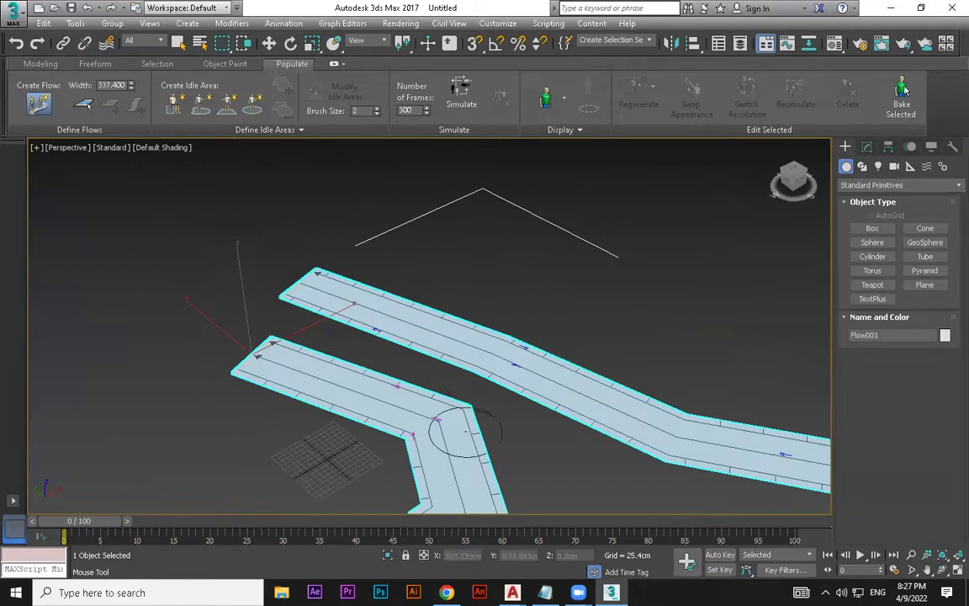
middle_drag(465, 433, 383, 313)
scroll(371, 316, down, 5)
alt+middle_drag(509, 375, 504, 337)
scroll(520, 370, up, 5)
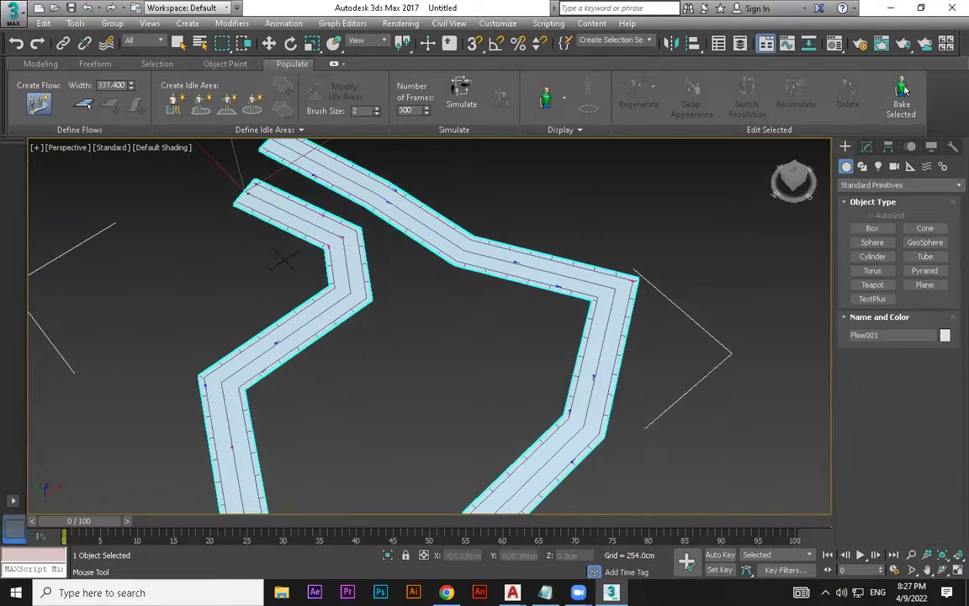
click(867, 147)
middle_drag(442, 379, 442, 355)
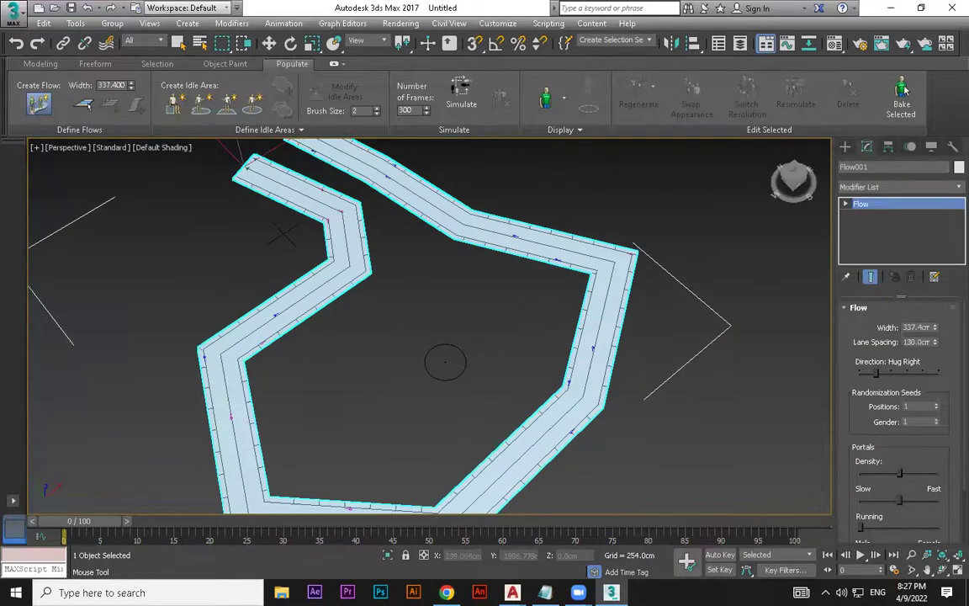
key(w)
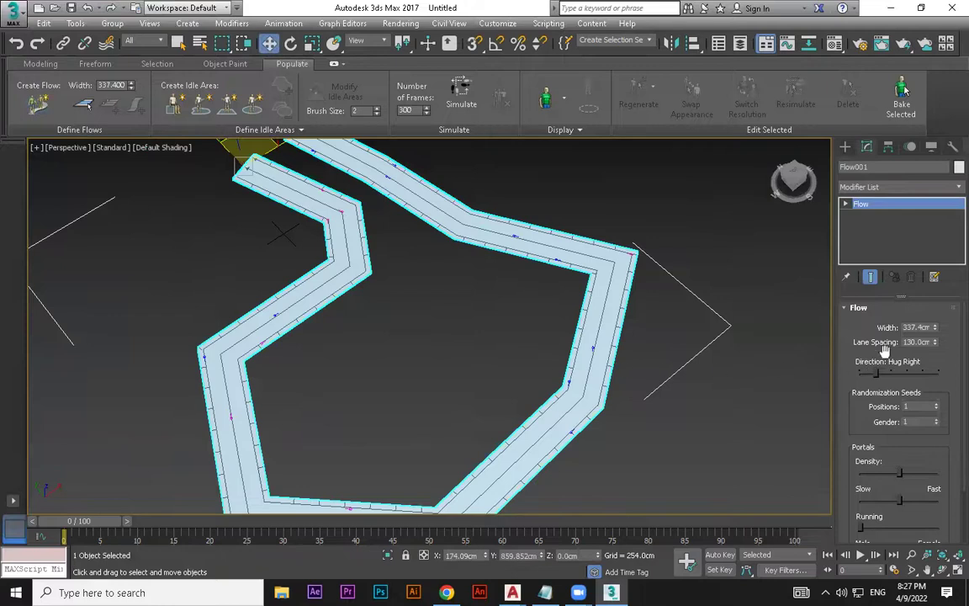
Step: Try narrower and wider widths for the selected flow and settle on 525.915
drag(936, 330, 935, 313)
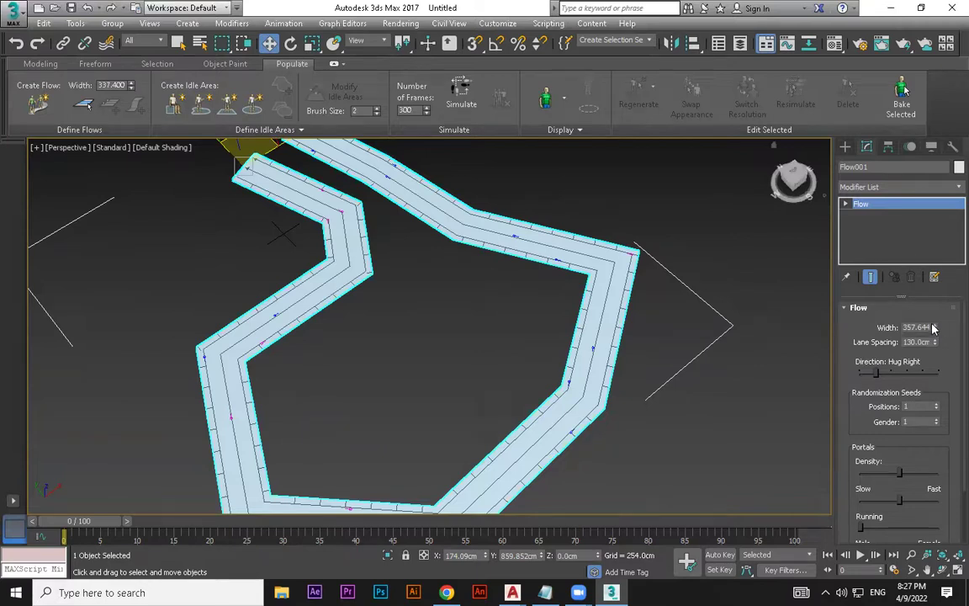
drag(934, 328, 937, 363)
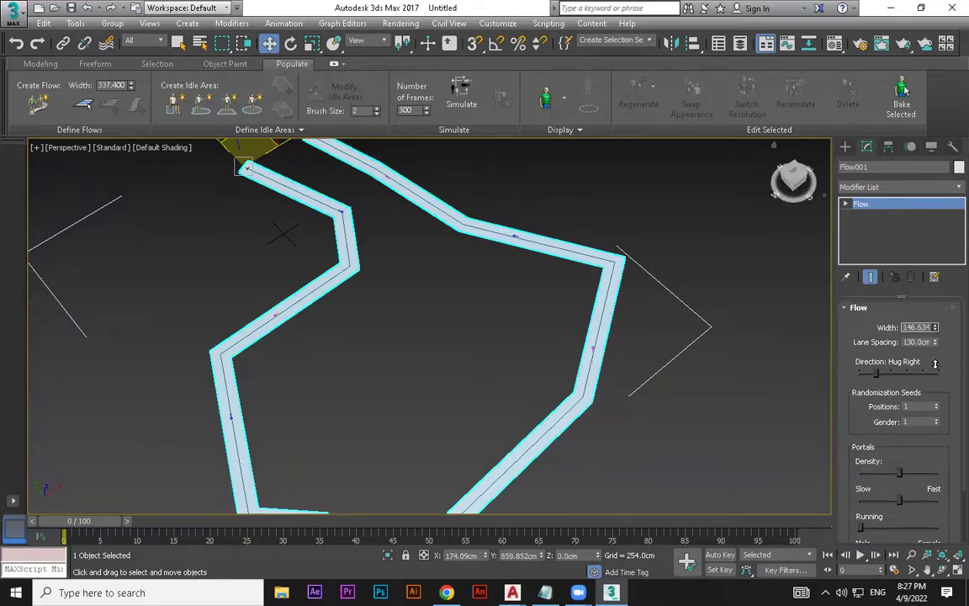
drag(935, 363, 933, 342)
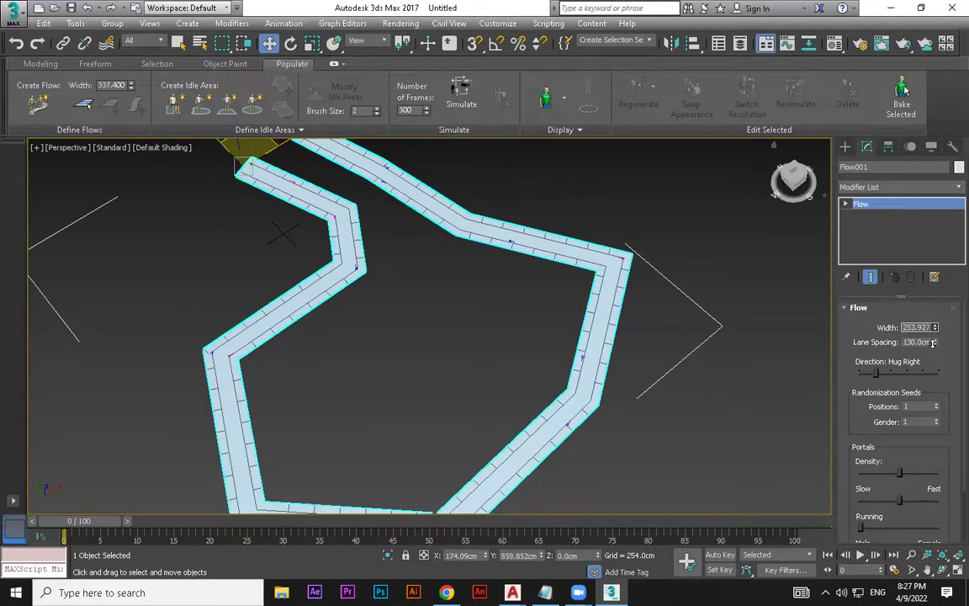
drag(932, 331, 919, 220)
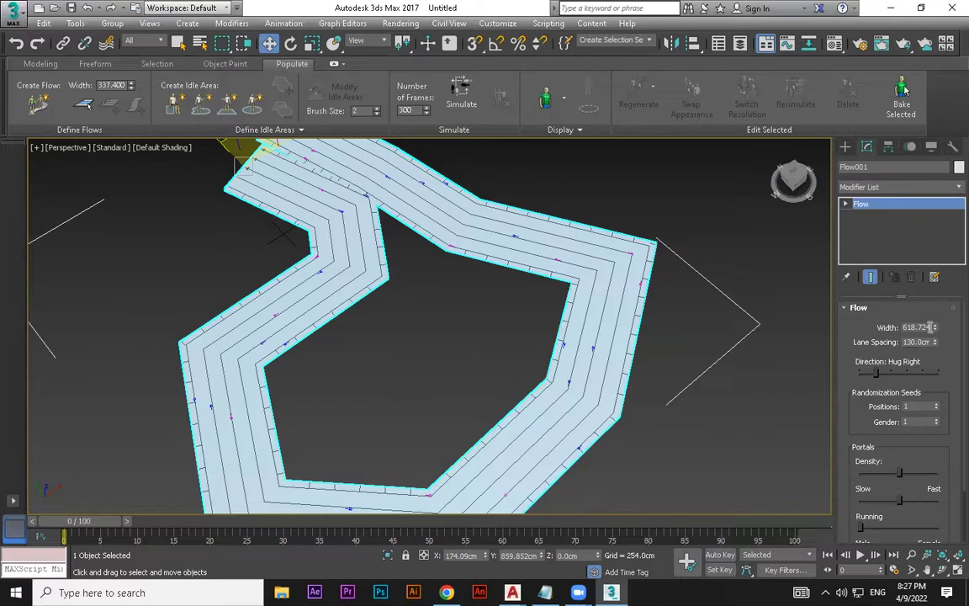
mouse_move(934, 328)
mouse_down()
mouse_move(936, 357)
mouse_move(941, 340)
mouse_up()
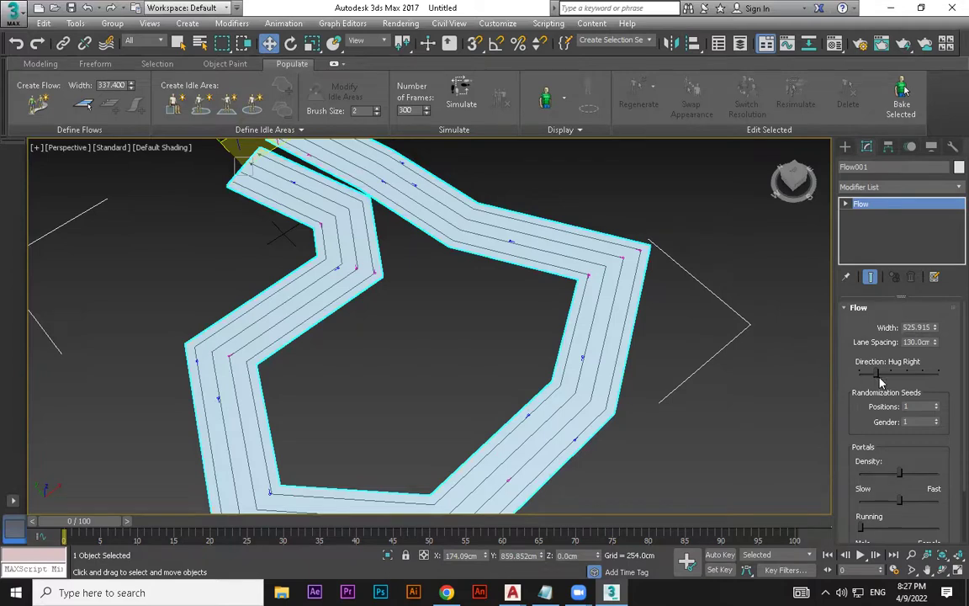
middle_drag(672, 433, 680, 416)
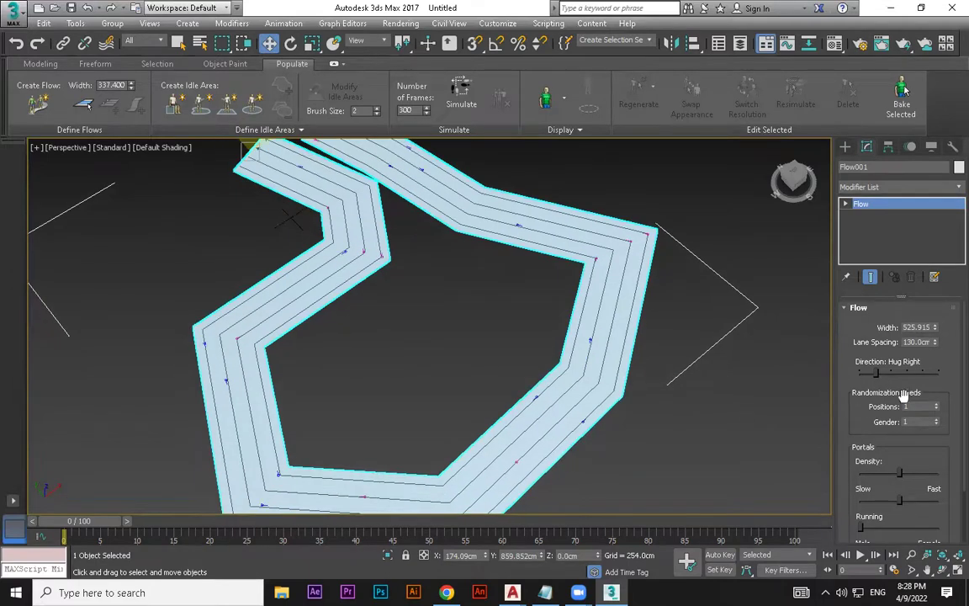
Step: Try the flow's direction options and set the walking direction to Weave Right
drag(875, 374, 958, 373)
drag(940, 372, 716, 376)
drag(860, 371, 908, 373)
mouse_move(909, 373)
mouse_down()
mouse_move(958, 373)
mouse_move(895, 373)
mouse_up()
Step: Raise the pedestrian density of the flow's portals to the maximum
drag(857, 425, 851, 339)
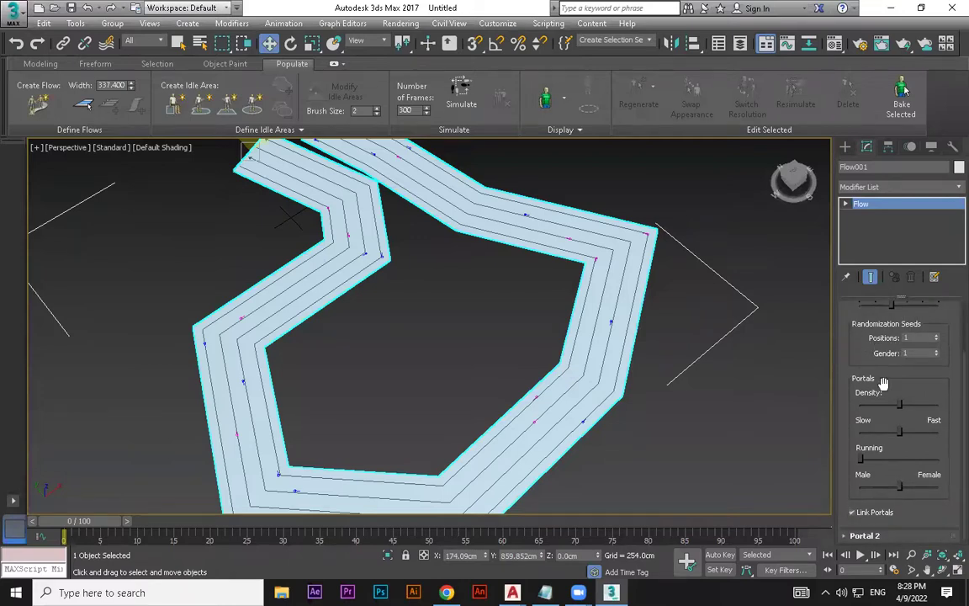
drag(900, 405, 944, 402)
mouse_move(941, 404)
mouse_down()
mouse_move(857, 406)
mouse_move(959, 409)
mouse_up()
Step: Set the flow's lane spacing to 110.0 cm
scroll(899, 438, up, 1)
scroll(898, 439, up, 1)
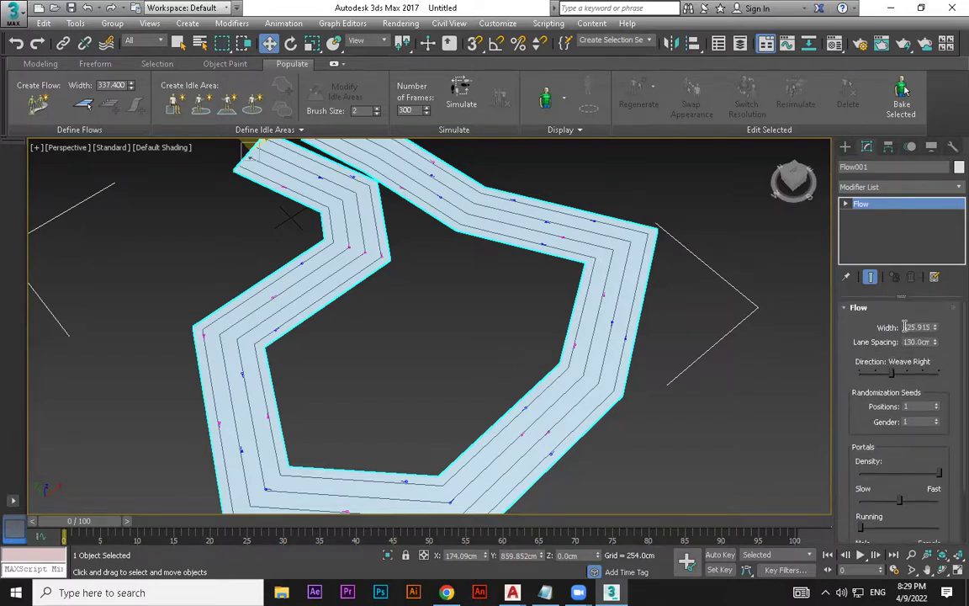
drag(933, 345, 932, 465)
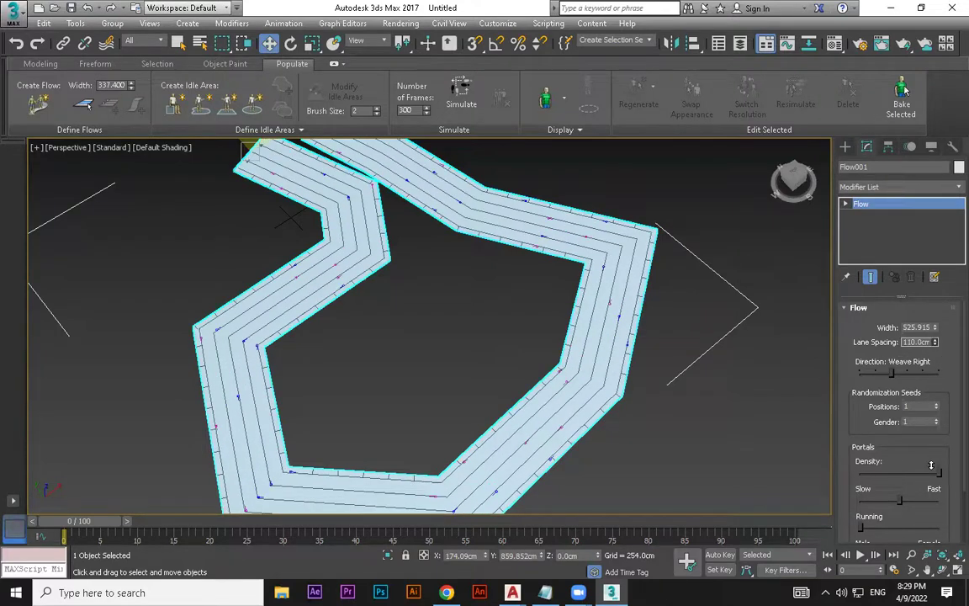
scroll(875, 438, down, 3)
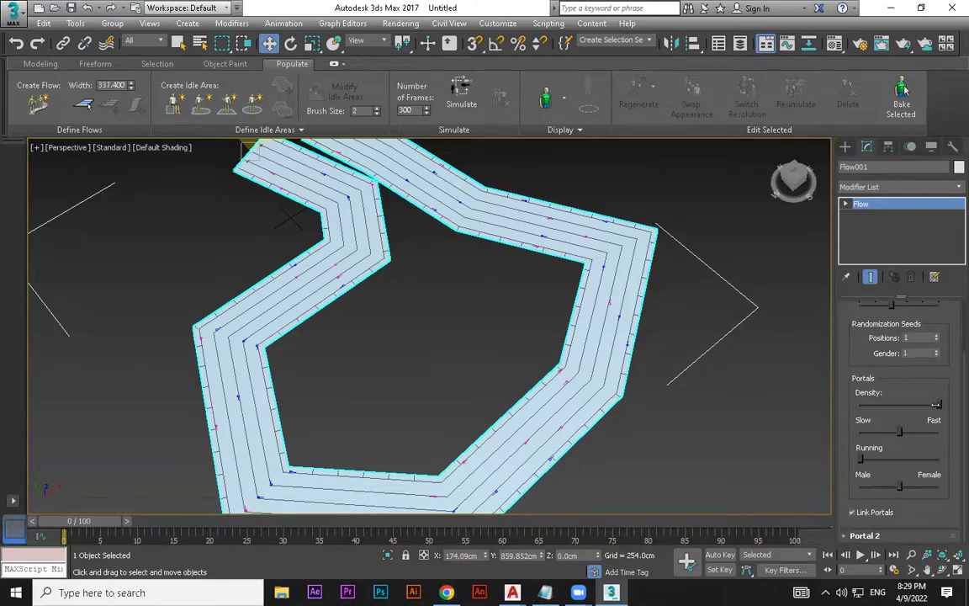
Step: Simulate the crowd on the flow over 300 frames
middle_drag(698, 317, 686, 325)
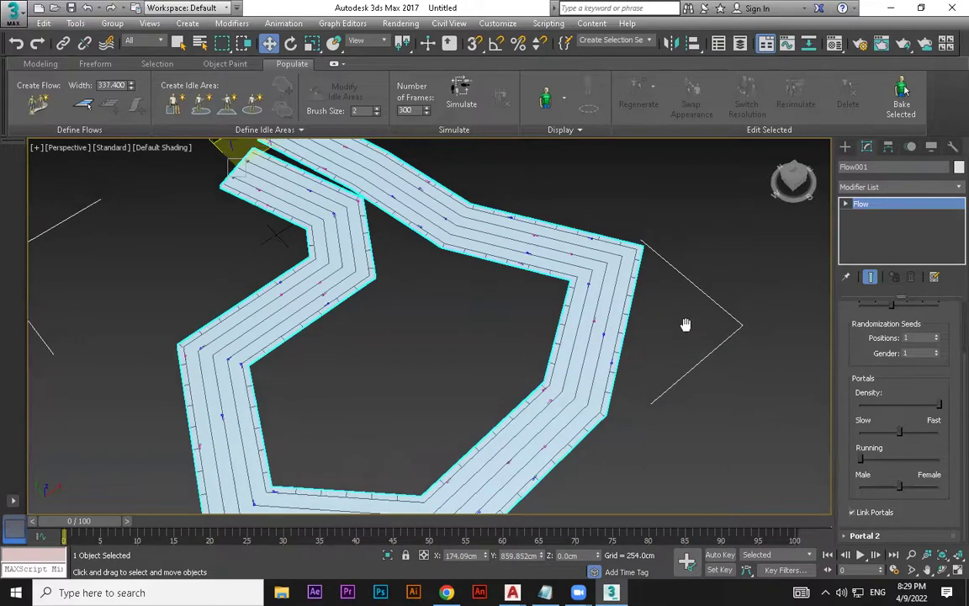
click(462, 97)
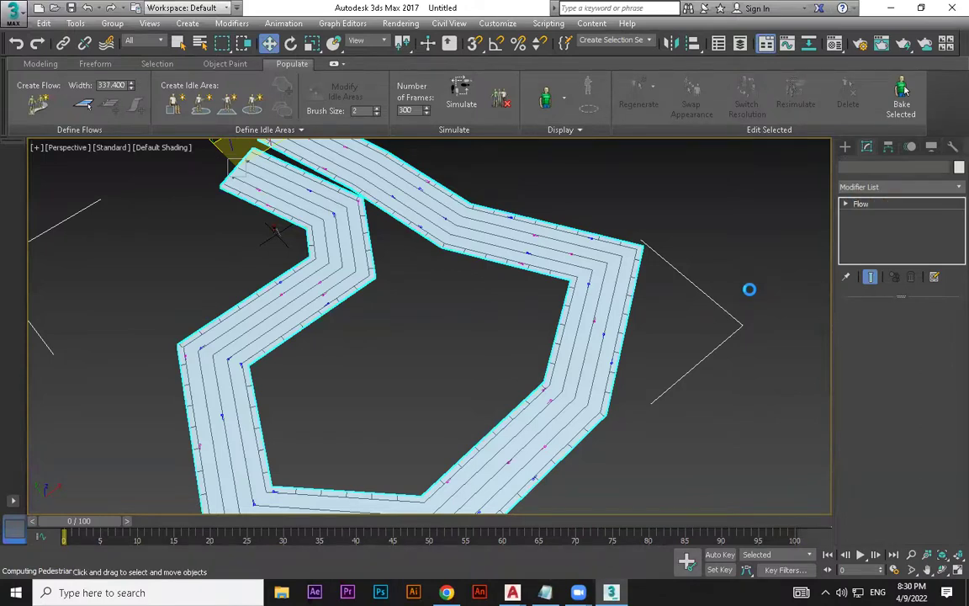
alt+middle_drag(678, 401, 551, 301)
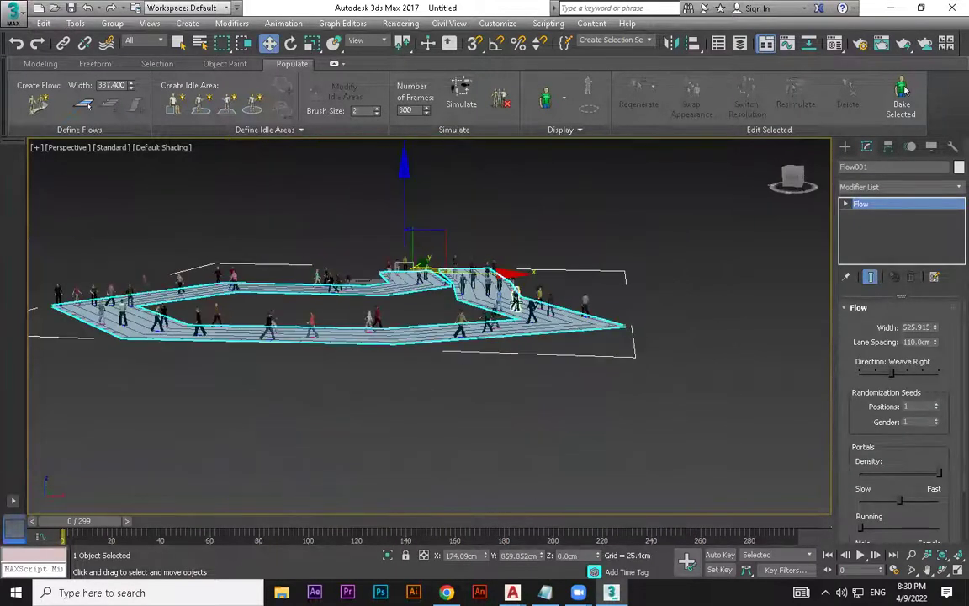
scroll(515, 305, up, 6)
alt+middle_drag(747, 327, 802, 496)
Step: Play the crowd animation, examine the walking characters from afar and close up, and stop the playback
key(/)
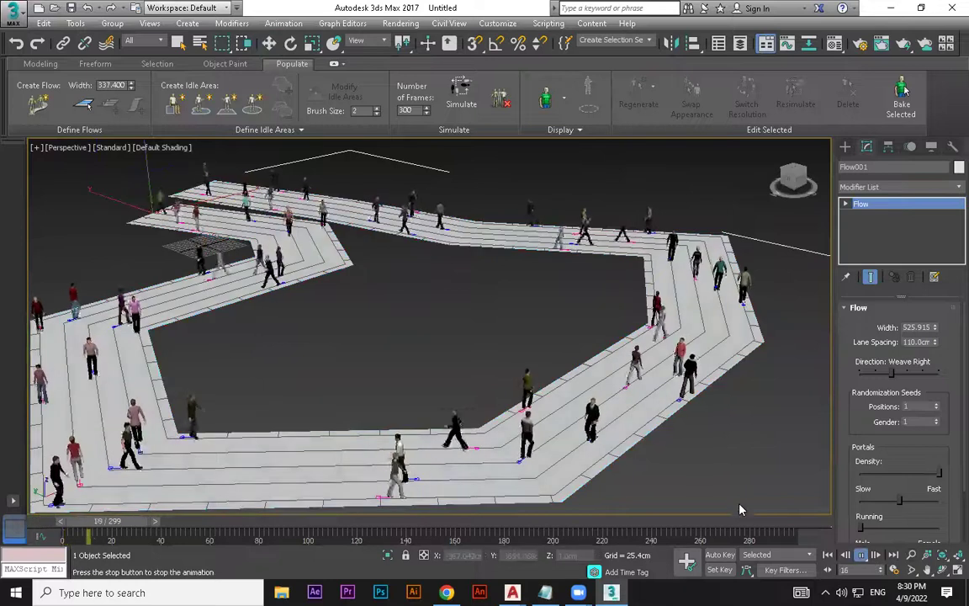
alt+middle_drag(697, 472, 720, 459)
middle_drag(637, 446, 634, 473)
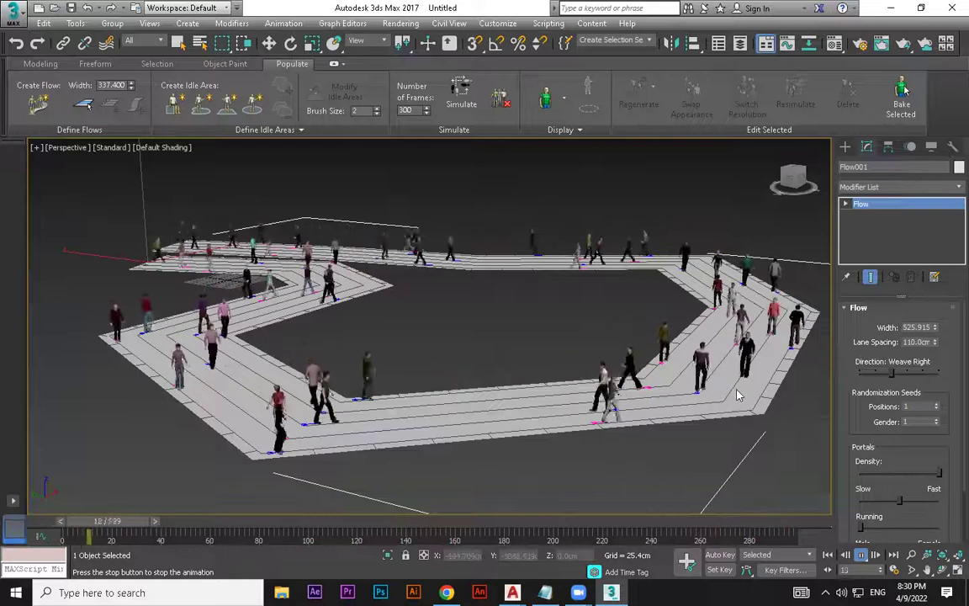
alt+middle_drag(423, 409, 383, 379)
scroll(384, 399, up, 5)
middle_drag(406, 378, 599, 383)
scroll(432, 383, down, 3)
scroll(522, 412, up, 3)
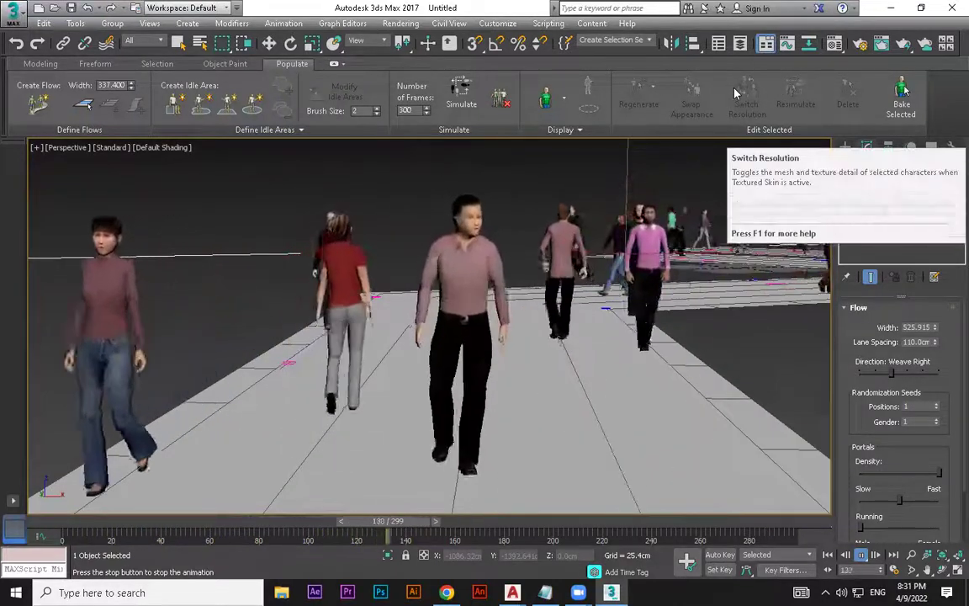
middle_drag(610, 336, 472, 481)
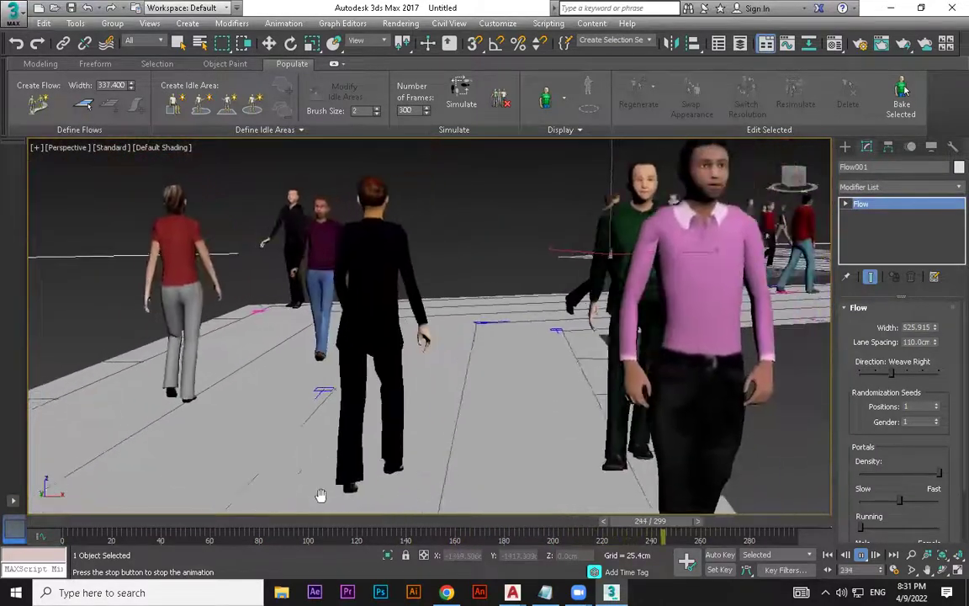
scroll(572, 383, down, 6)
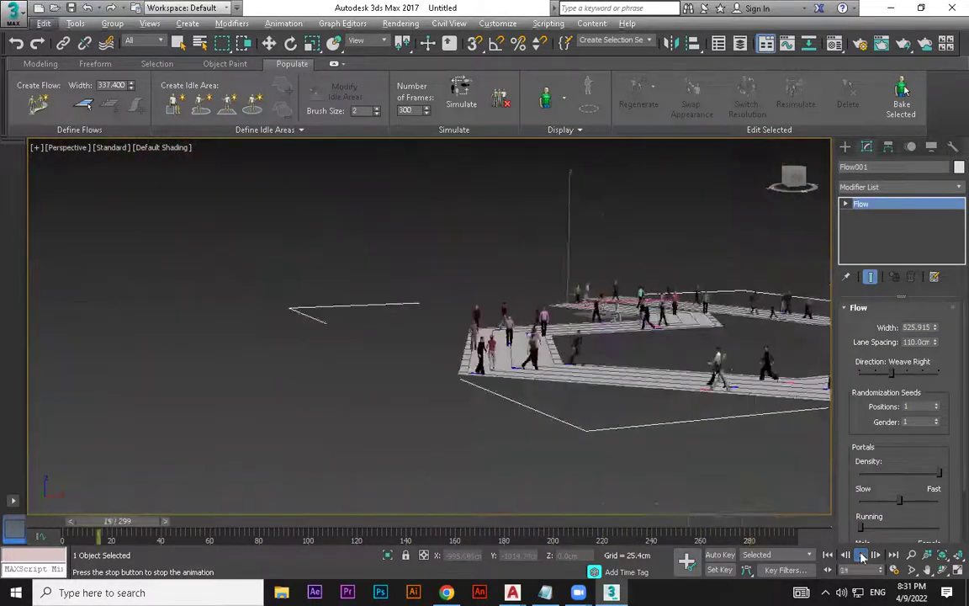
click(861, 556)
Step: Render the current frame of the perspective view with the crowd and close the rendered image
alt+middle_drag(573, 407, 548, 411)
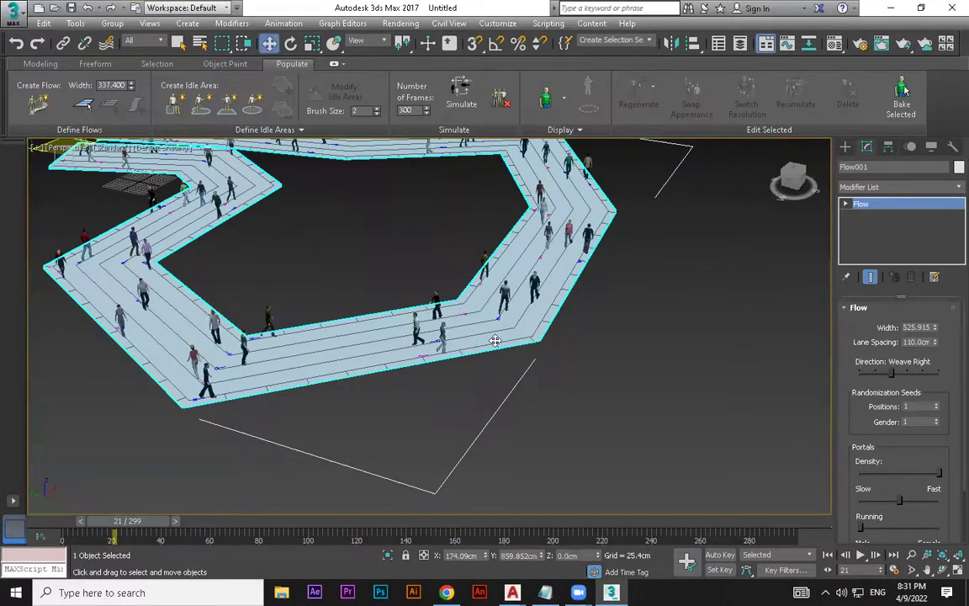
key(shift+q)
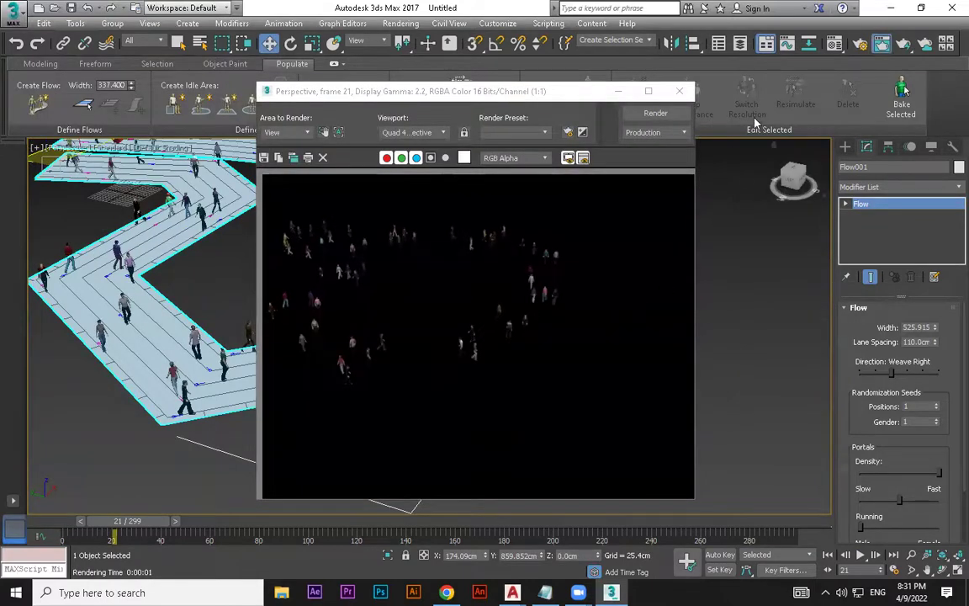
click(683, 93)
Step: Hide the flow surface so only the pedestrians are displayed, and play the crowd animation
middle_drag(508, 366, 590, 413)
alt+middle_drag(546, 368, 471, 404)
scroll(419, 282, up, 5)
scroll(416, 280, down, 3)
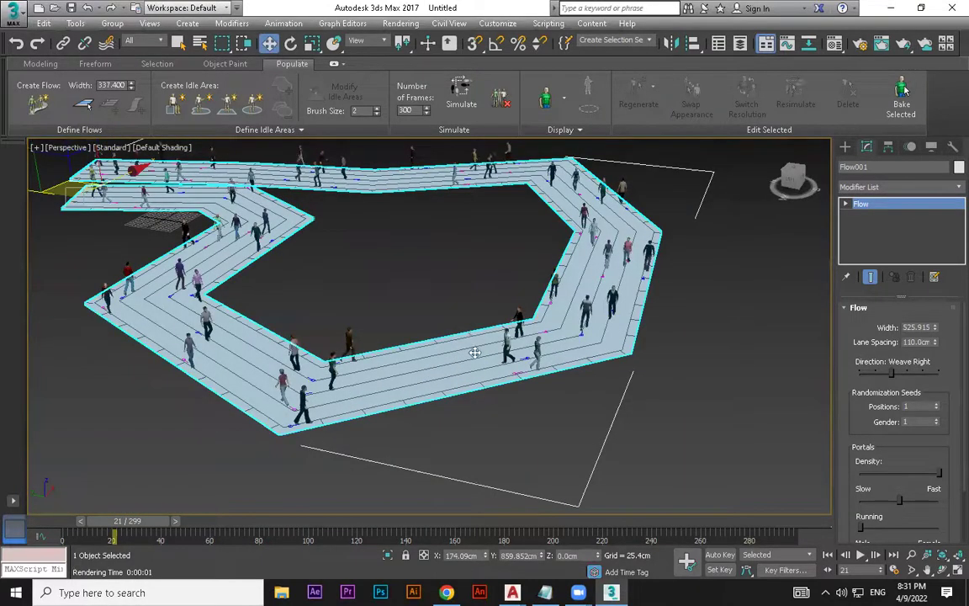
click(591, 109)
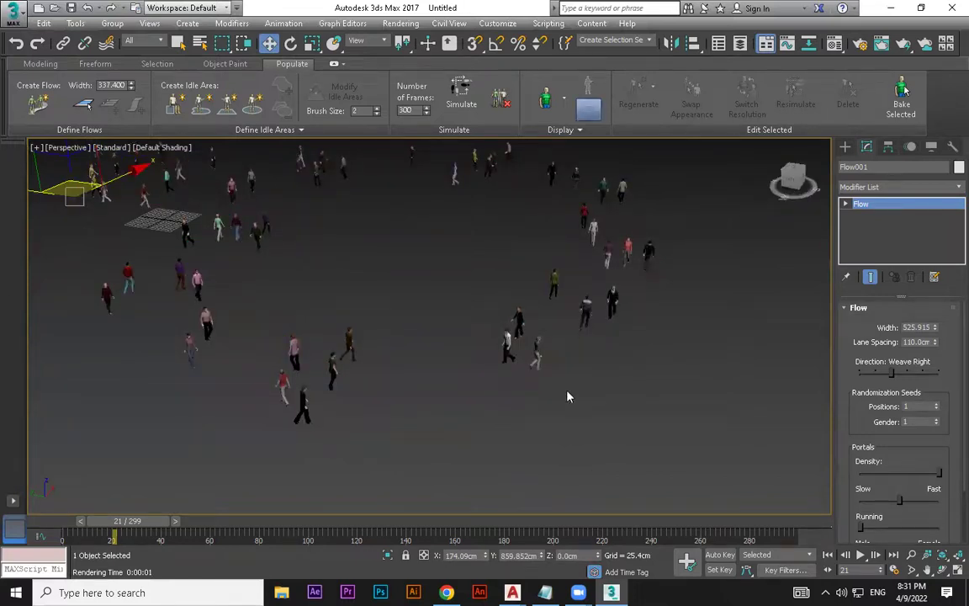
middle_drag(568, 396, 607, 414)
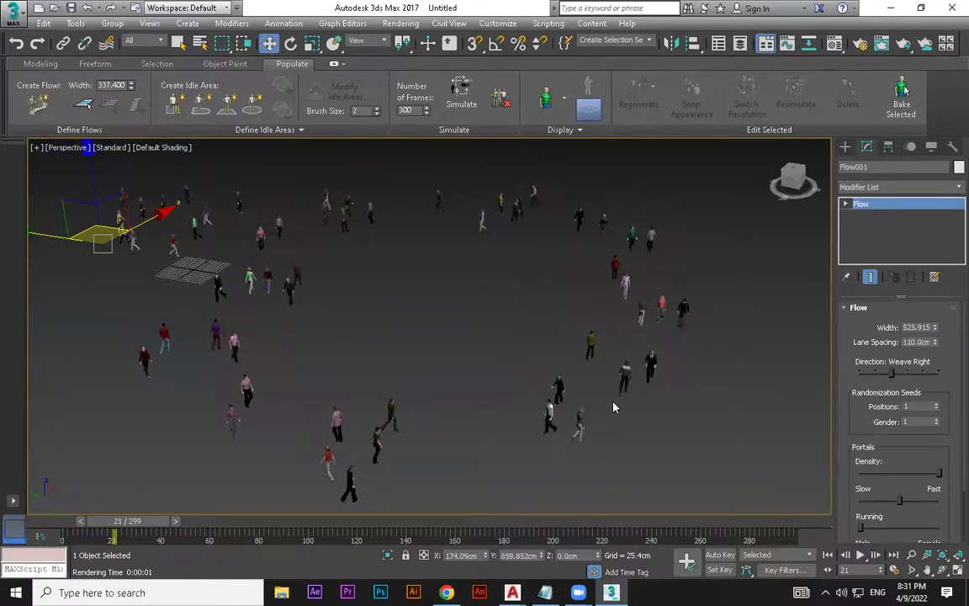
click(860, 555)
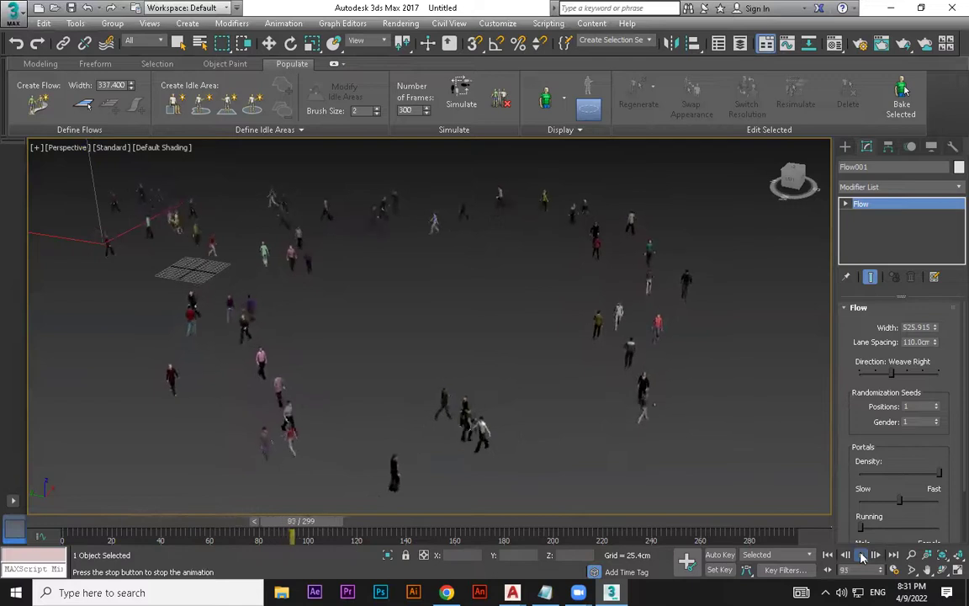
Step: Stop the playback, display the pedestrians as Stick Figures, and play the crowd animation to preview them
key(w)
click(860, 555)
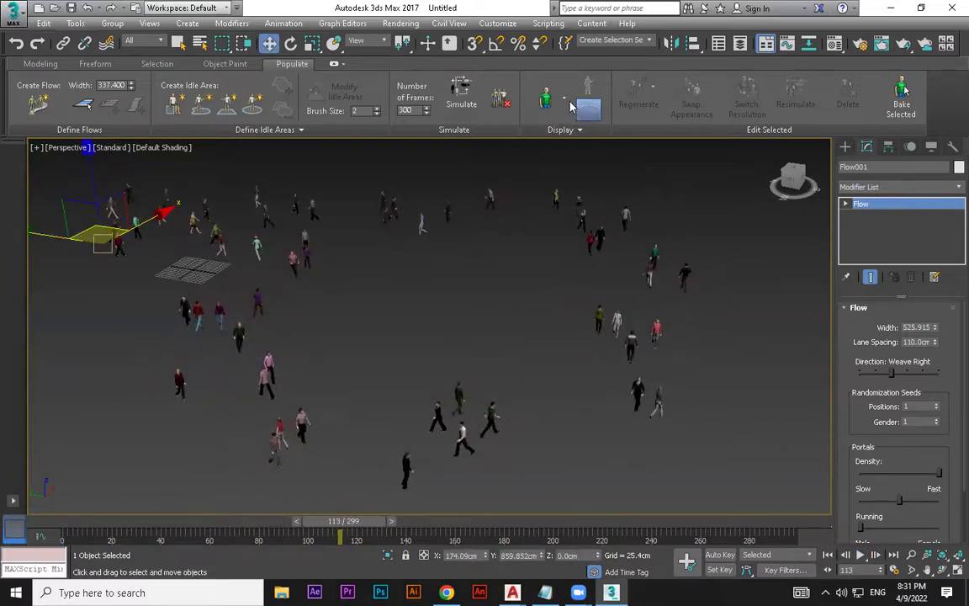
click(566, 99)
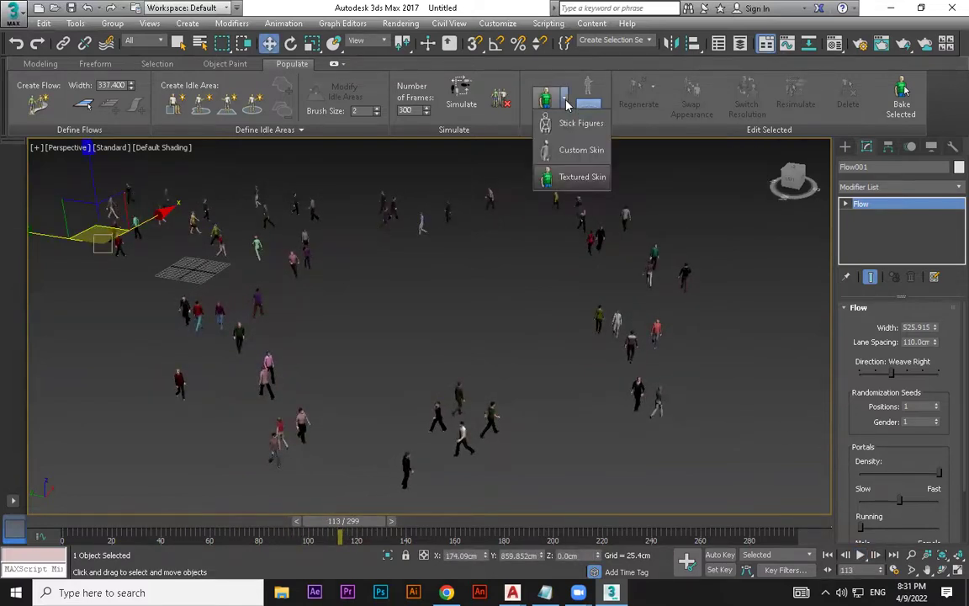
click(567, 126)
middle_drag(547, 271, 407, 279)
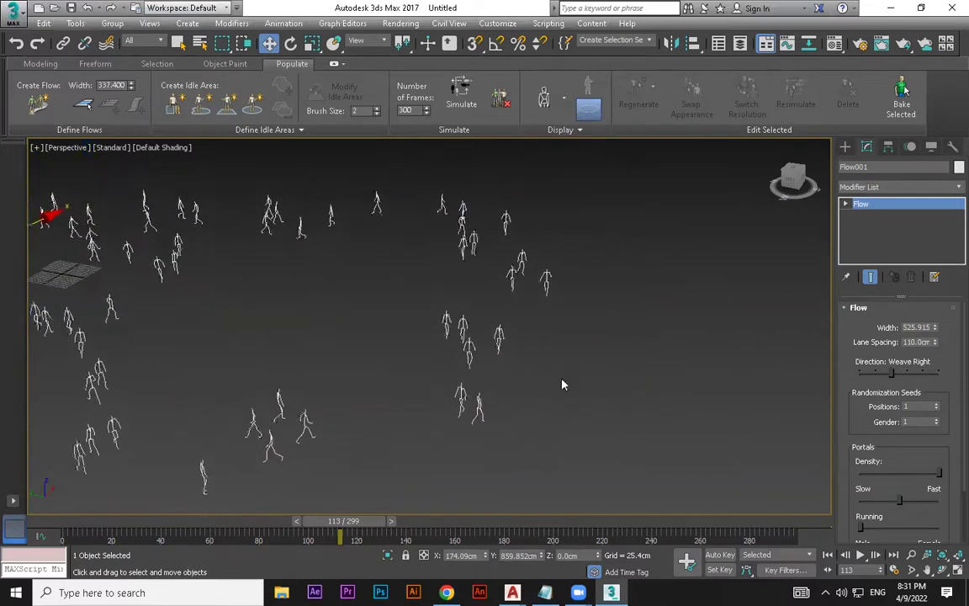
scroll(563, 386, up, 5)
click(861, 558)
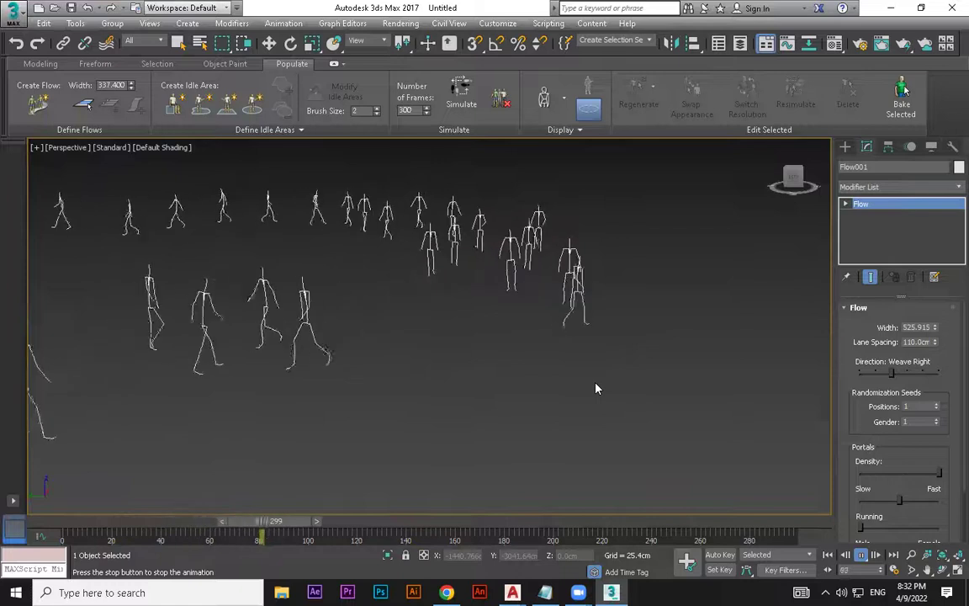
click(859, 555)
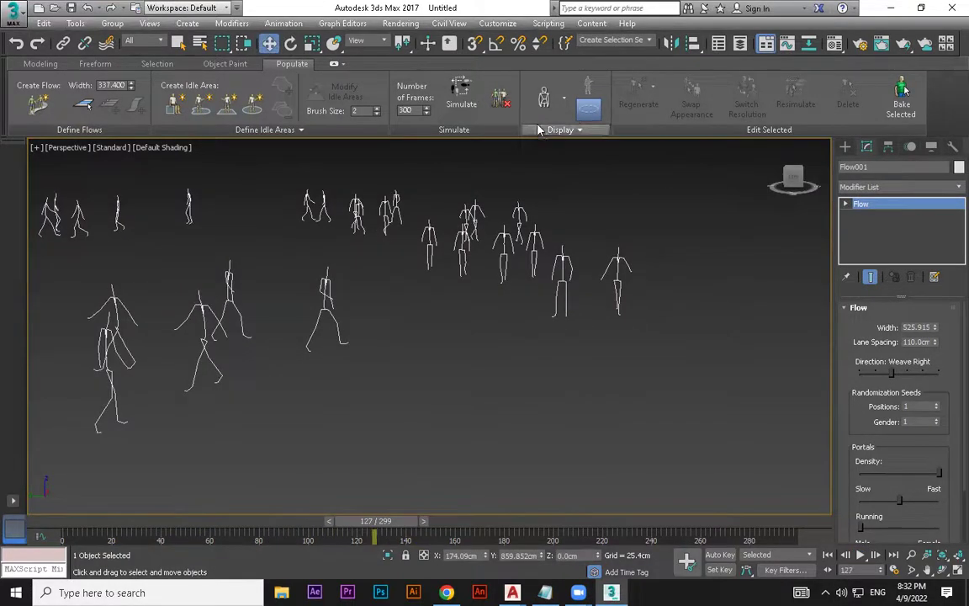
Step: Preview the pedestrians with Custom Skin, switch them back to Textured Skin, and examine the crowd
click(567, 100)
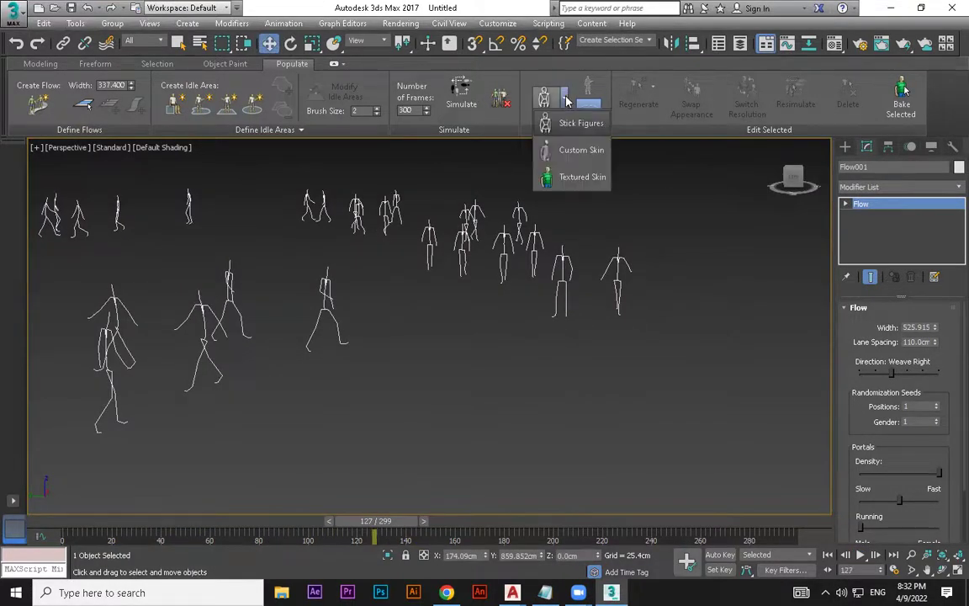
click(557, 149)
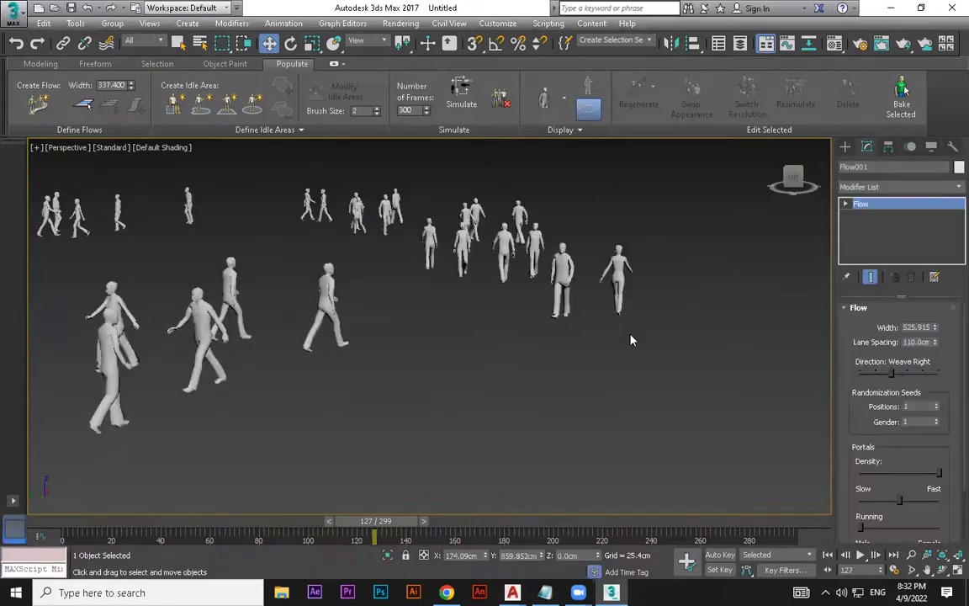
click(564, 100)
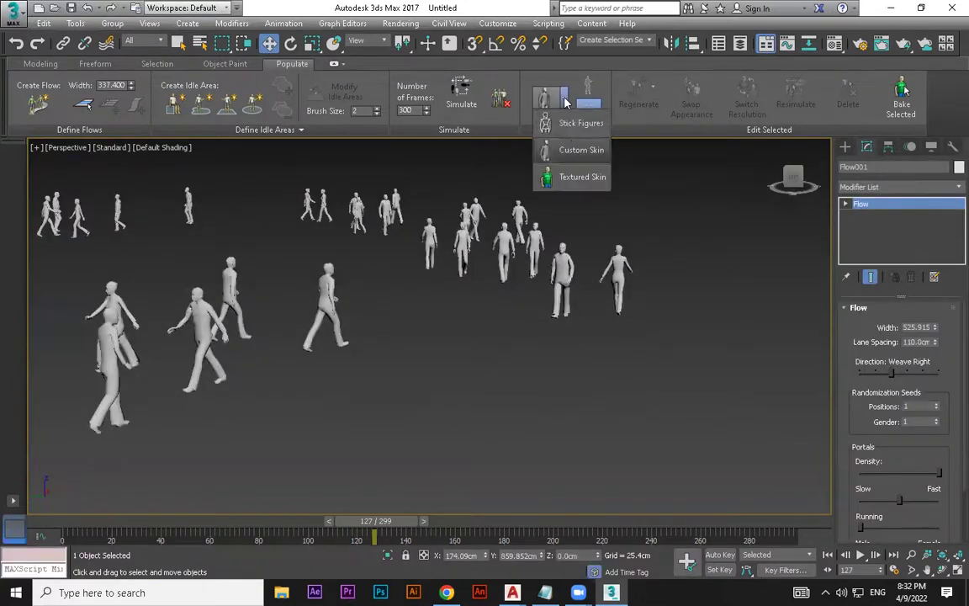
click(570, 178)
middle_drag(496, 351, 690, 346)
scroll(402, 335, up, 3)
middle_drag(402, 336, 582, 384)
scroll(478, 369, down, 6)
alt+middle_drag(448, 359, 376, 360)
scroll(376, 361, up, 5)
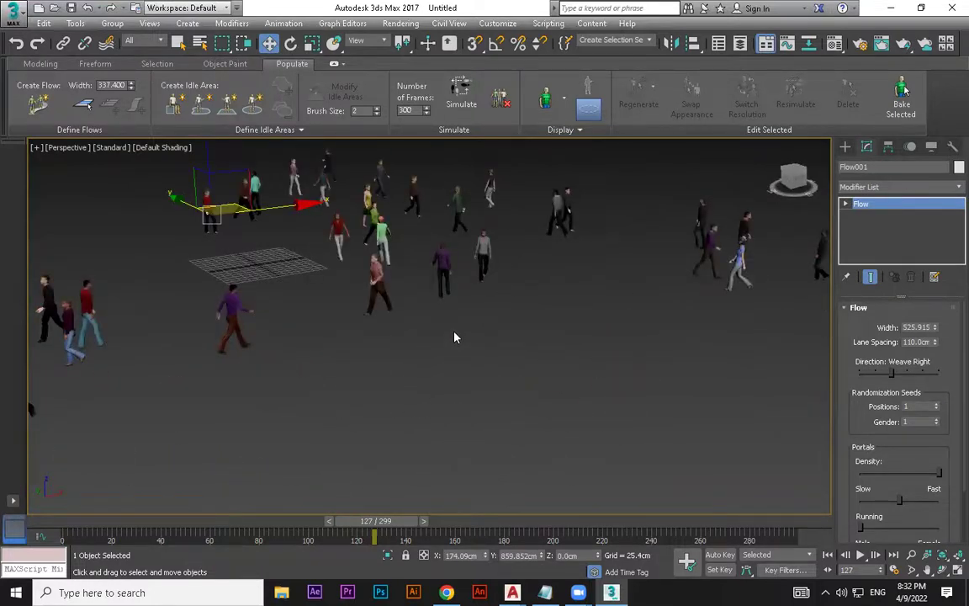
Step: Show the flow surface again together with the pedestrians and bring the whole path into view
click(589, 112)
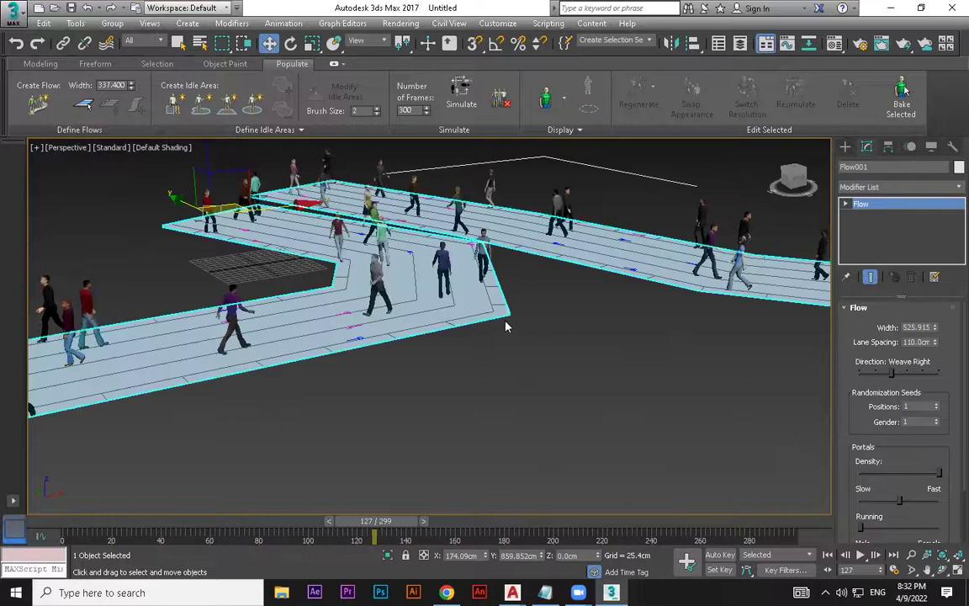
scroll(535, 351, down, 5)
alt+middle_drag(539, 400, 486, 410)
click(561, 190)
click(561, 251)
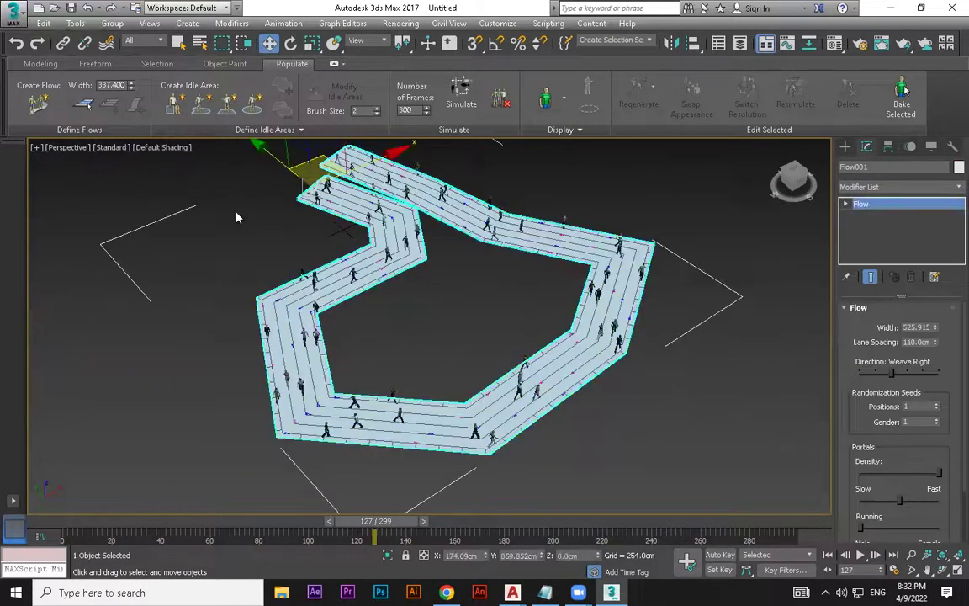
Step: Edit the flow by moving the middle corner point of its back stretch to about X 1789 cm, Y -1054 cm
click(88, 107)
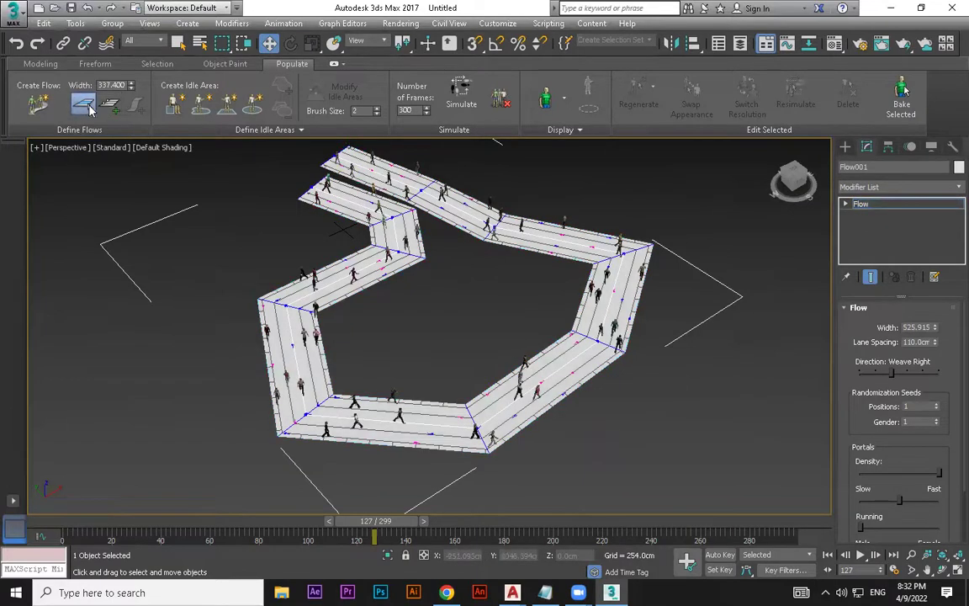
scroll(399, 293, up, 4)
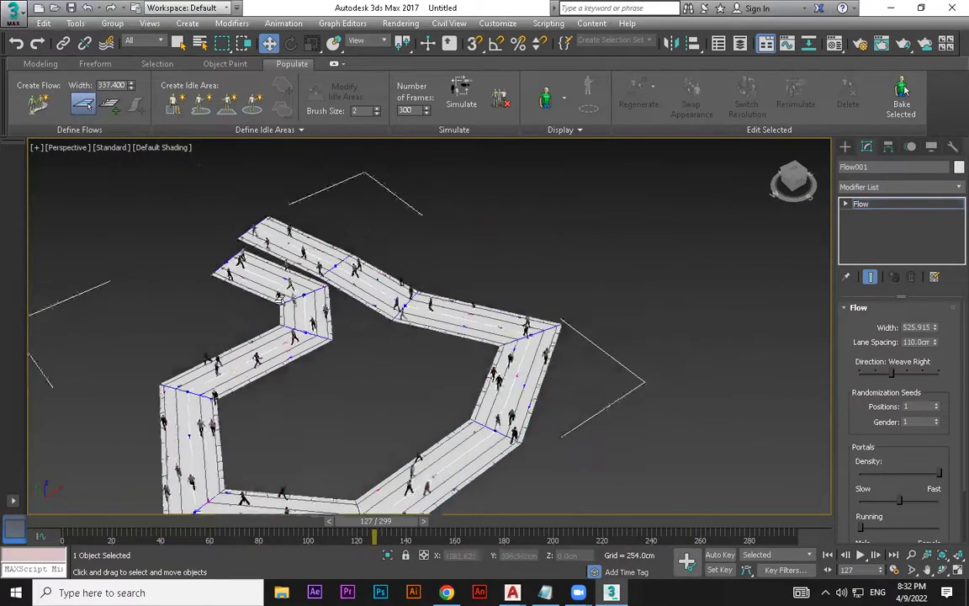
drag(398, 299, 463, 279)
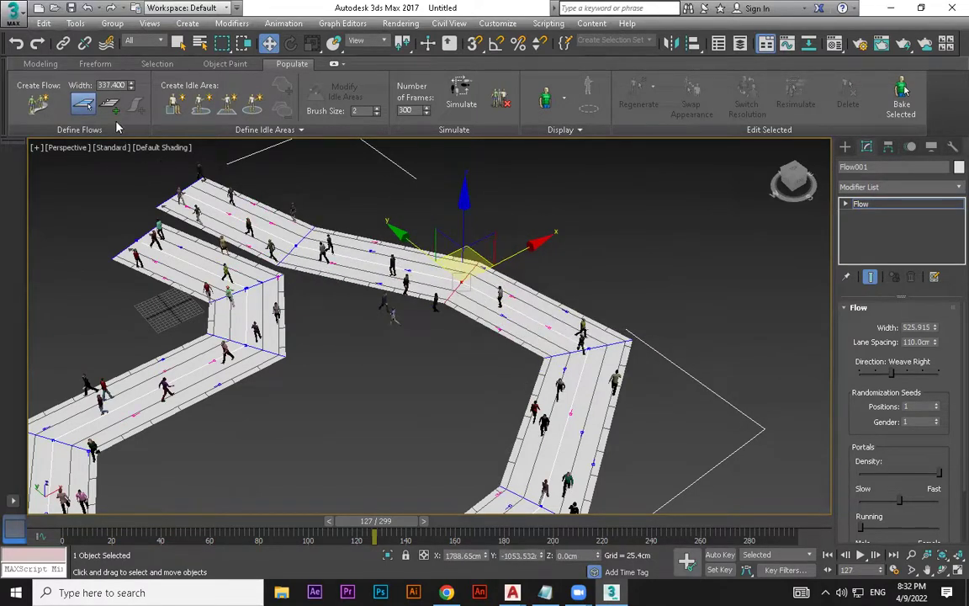
click(90, 107)
Step: Simulate the crowd on the reshaped flow, play the animation from the first frame, and stop it
alt+middle_drag(643, 270, 515, 319)
scroll(514, 320, up, 3)
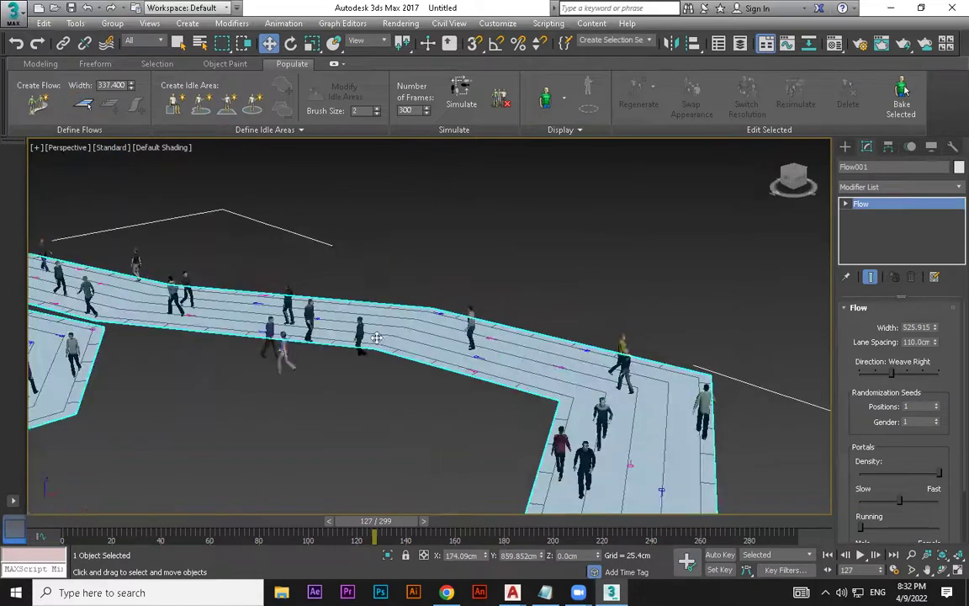
click(463, 104)
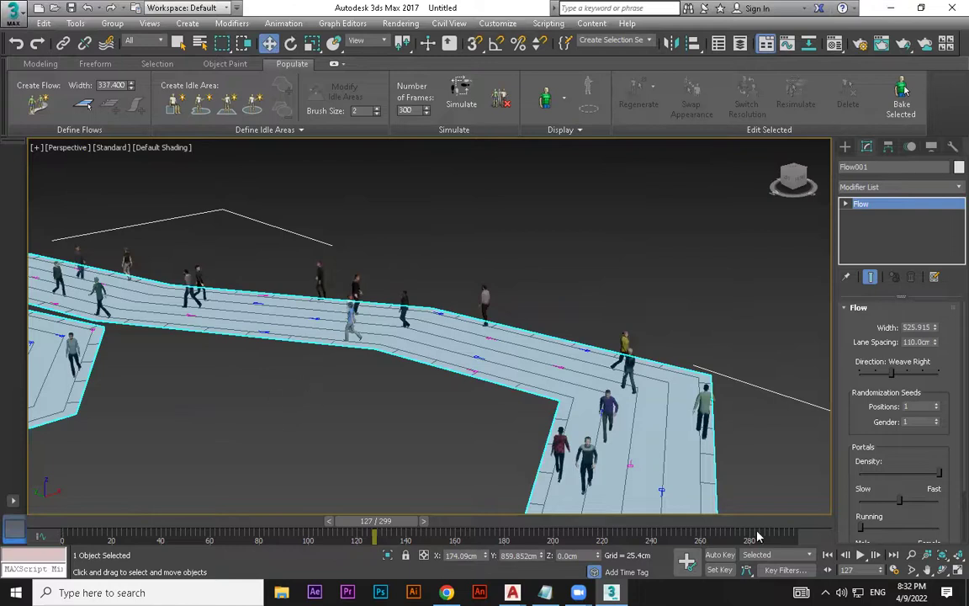
click(830, 554)
click(861, 556)
mouse_move(538, 446)
middle_down()
mouse_move(592, 397)
mouse_move(512, 405)
mouse_move(594, 469)
mouse_move(599, 435)
mouse_move(549, 446)
middle_up()
scroll(591, 397, down, 2)
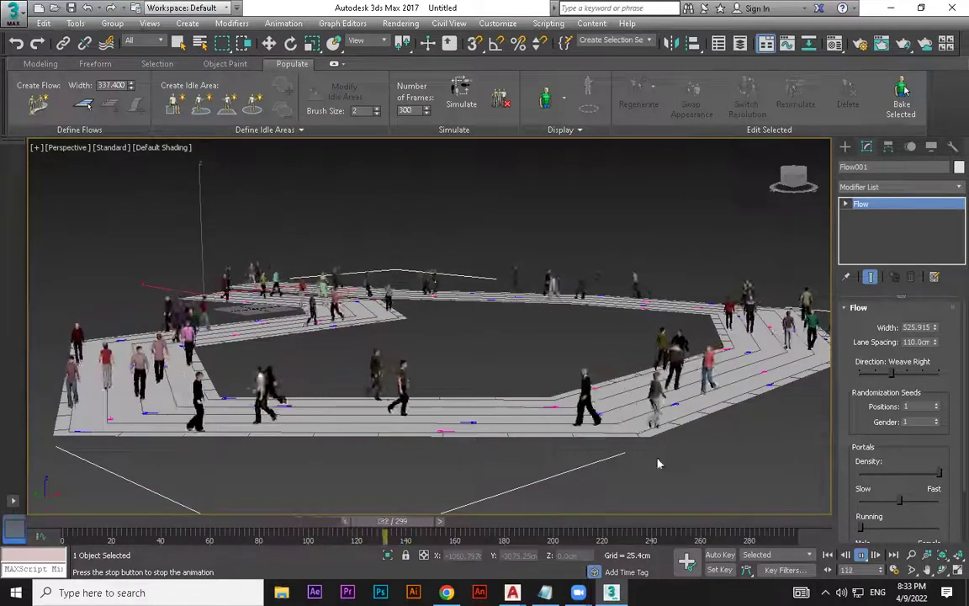
click(862, 556)
Step: Set the flow direction to Forward, simulate the crowd, and play the animation briefly
alt+middle_drag(723, 439, 721, 463)
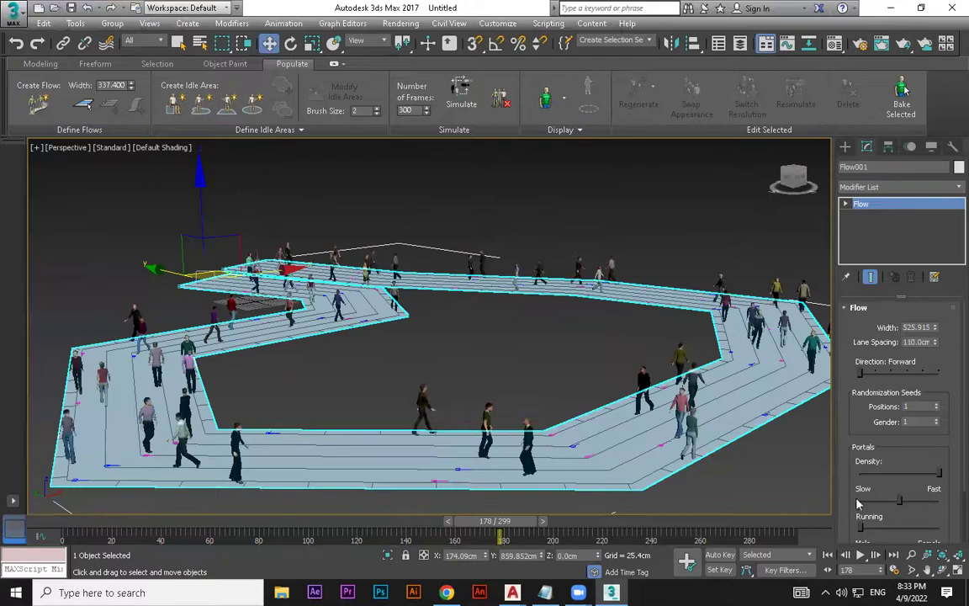
click(462, 94)
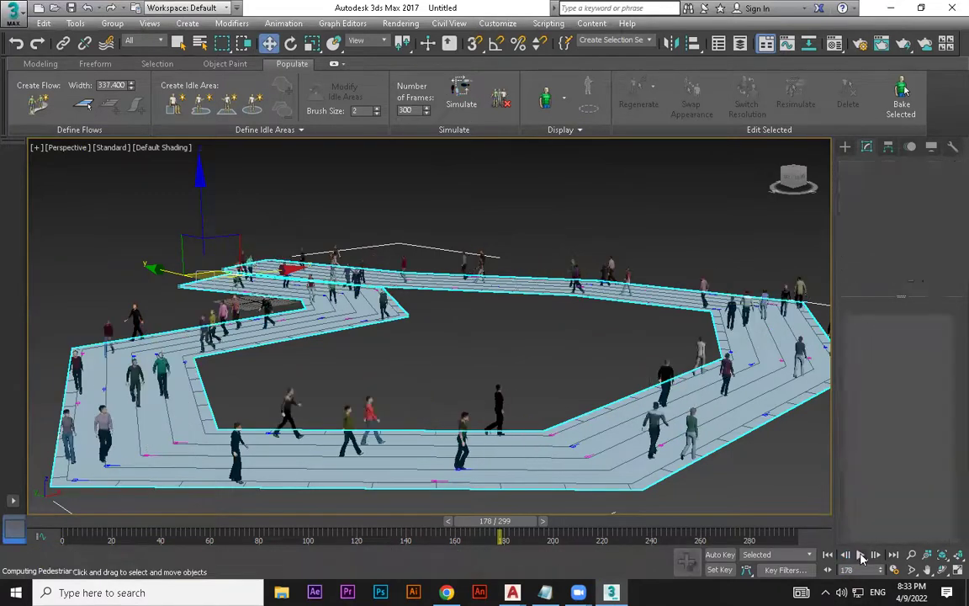
click(860, 555)
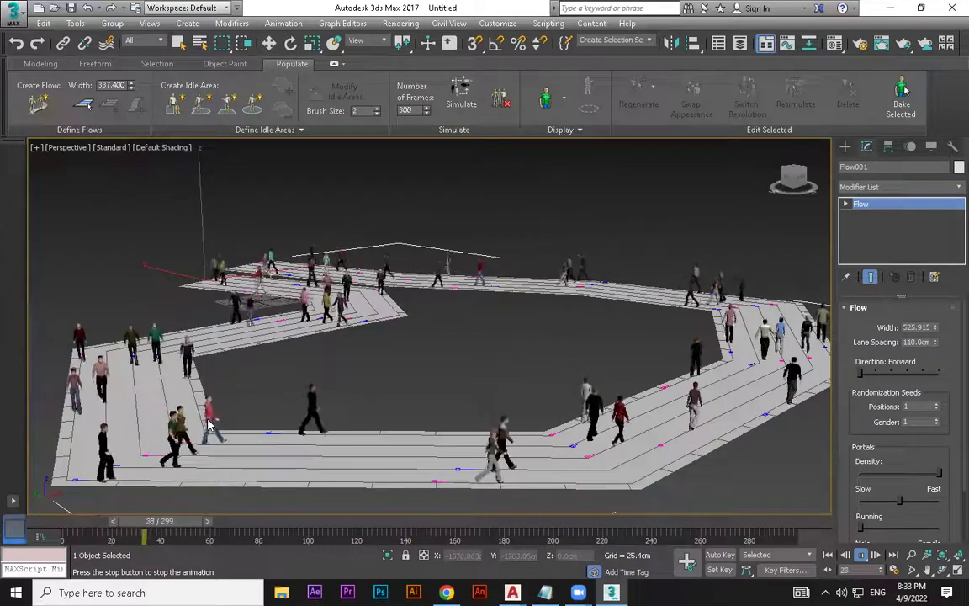
click(860, 555)
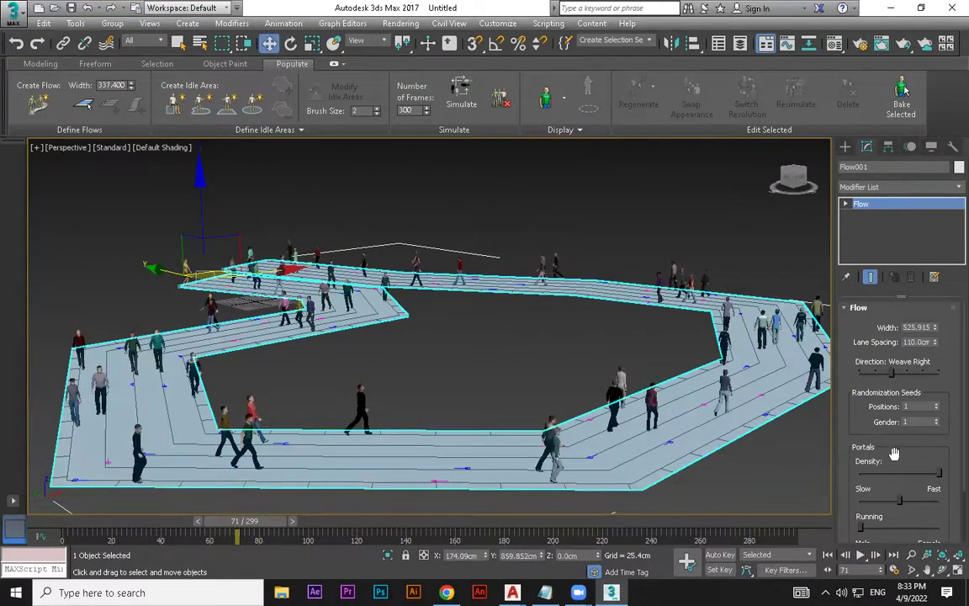
Step: Set the flow direction to Weave Right and the portal gender ratio fully to Male, and simulate the crowd
drag(918, 392, 920, 323)
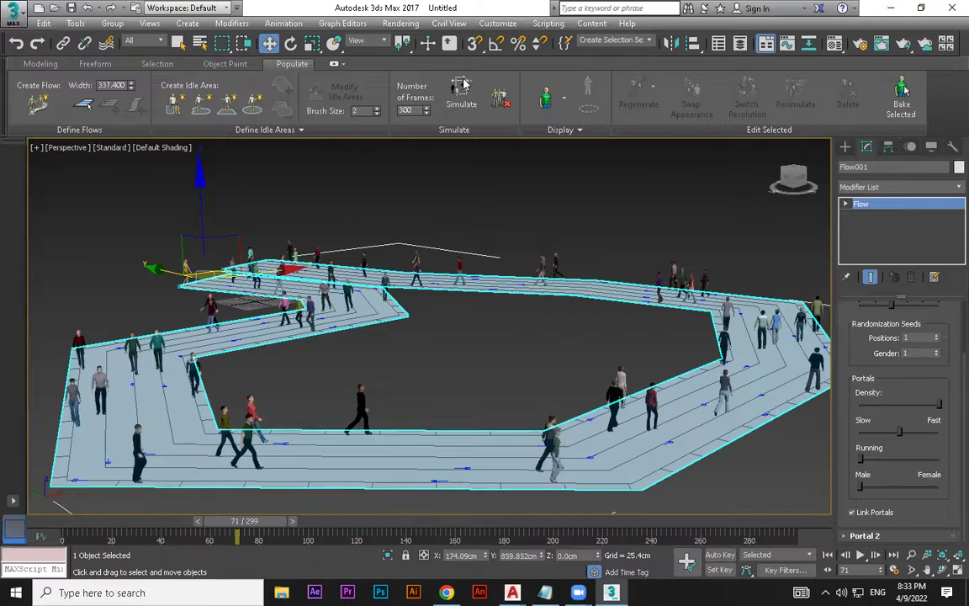
click(902, 91)
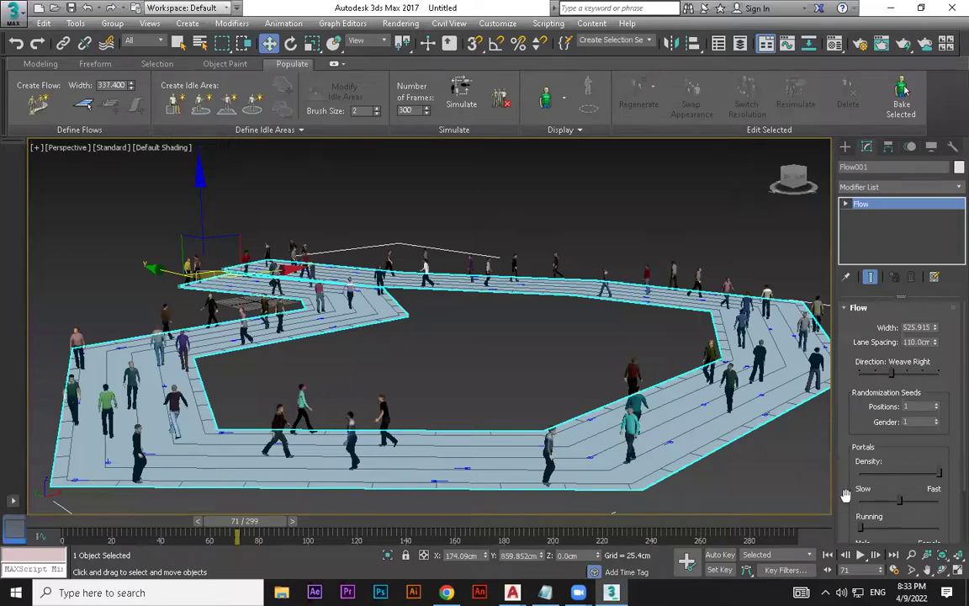
drag(845, 494, 852, 328)
Step: Play the all-male crowd animation, examine the walkers around the far bend close up, and stop the playback
middle_drag(589, 415, 539, 413)
scroll(708, 417, down, 3)
scroll(735, 415, up, 2)
click(860, 556)
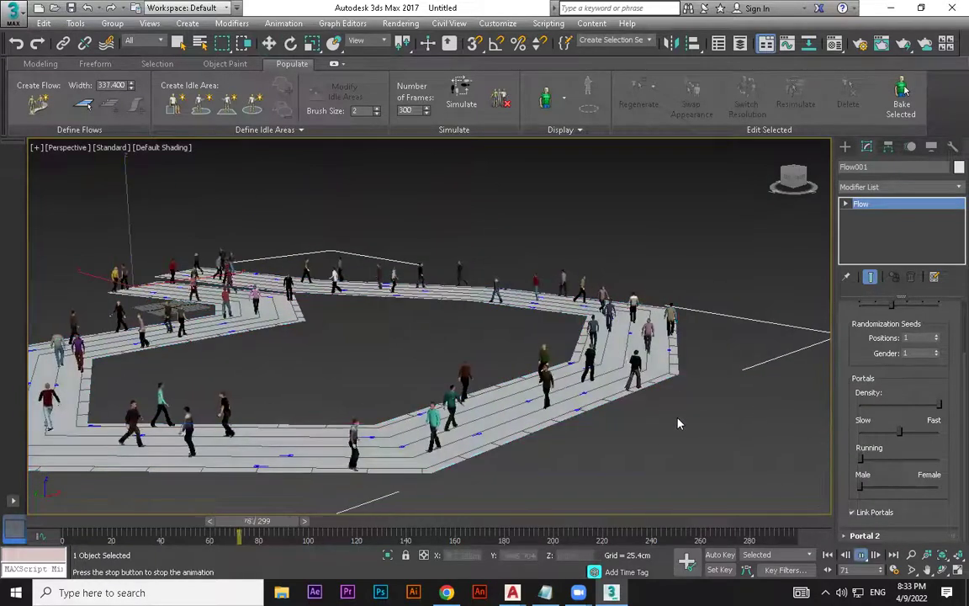
scroll(676, 419, up, 3)
middle_drag(643, 358, 676, 404)
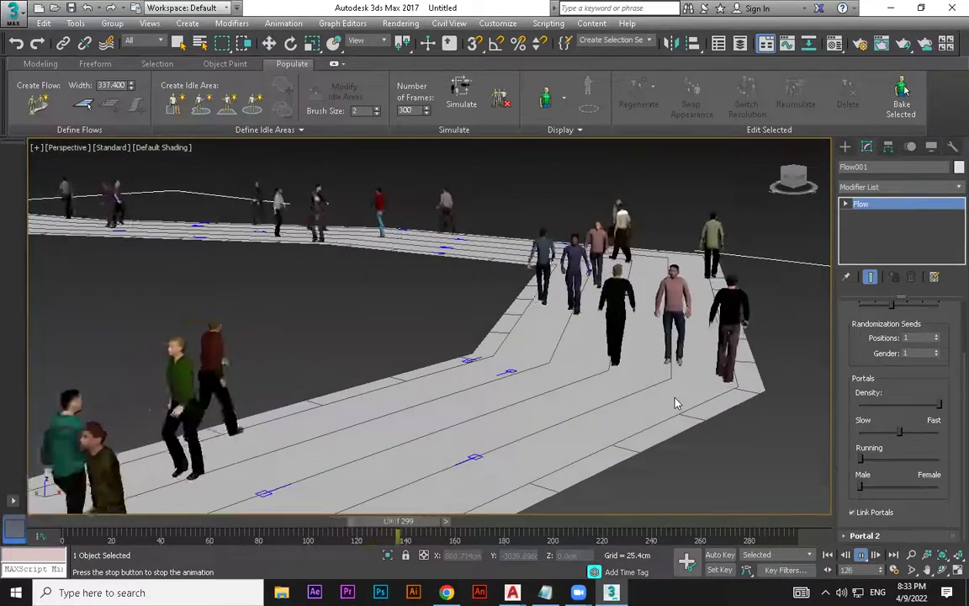
click(860, 556)
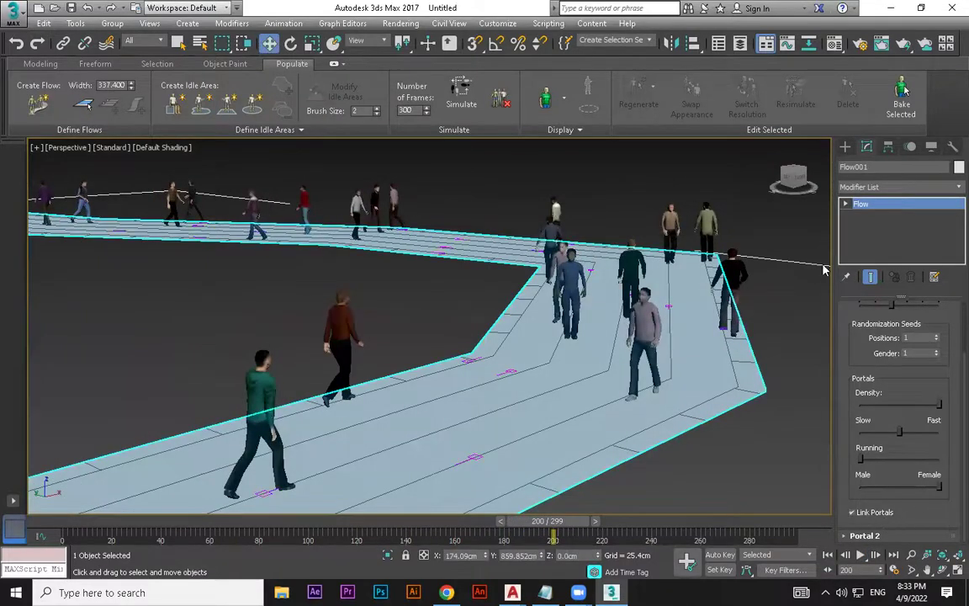
Step: Set the portal gender ratio fully to Female, simulate the crowd, and play the animation to check the walkers
click(456, 106)
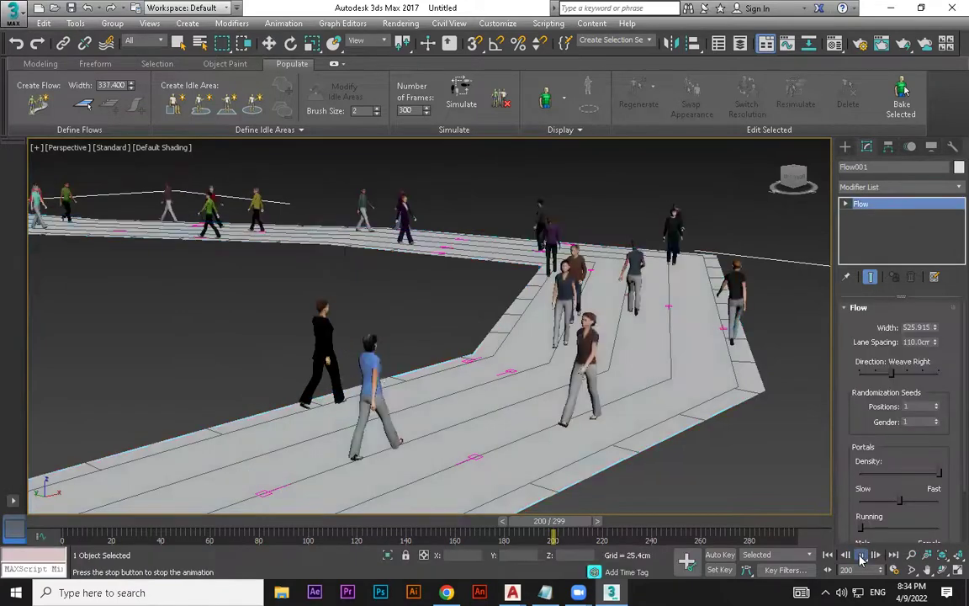
middle_drag(778, 443, 654, 343)
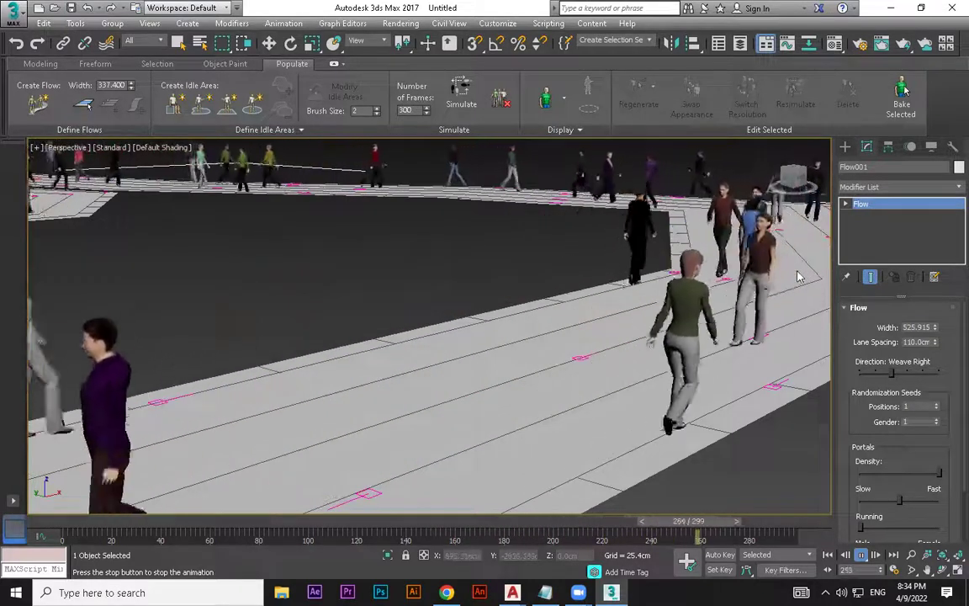
click(863, 555)
Step: Set the portal walking speed fully to Slow, simulate the crowd, and play the animation over the whole flow
drag(867, 481, 837, 448)
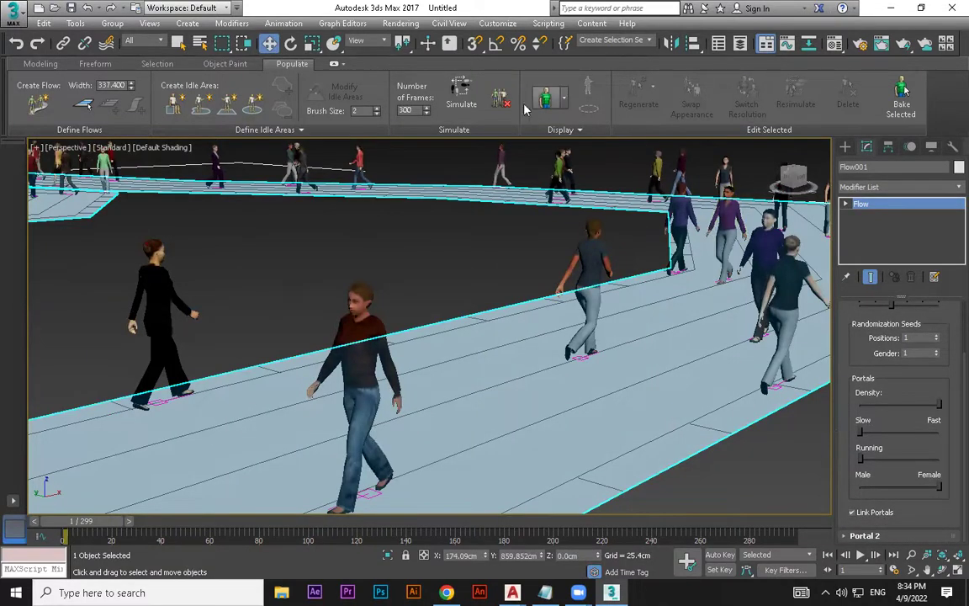
click(459, 94)
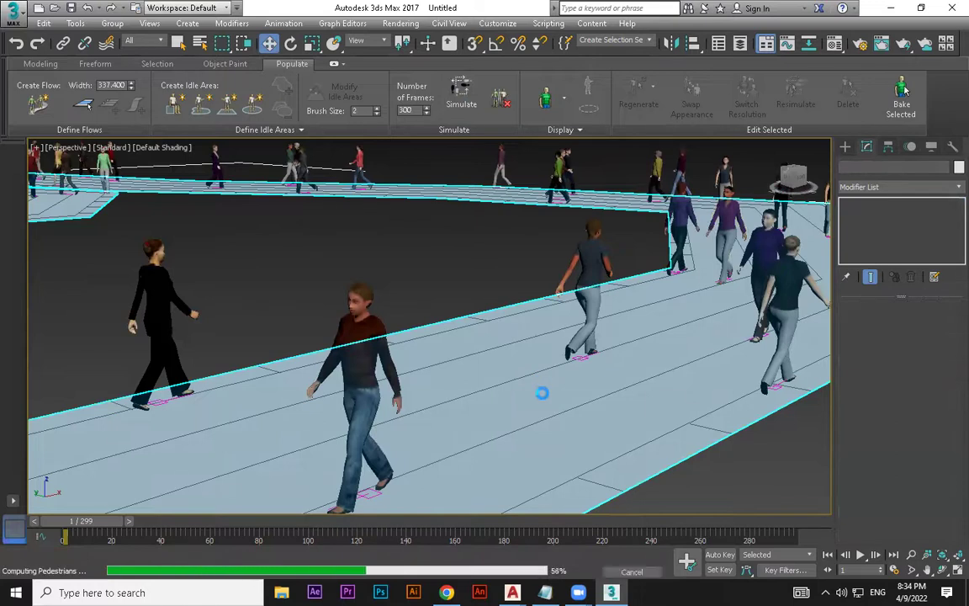
click(858, 554)
scroll(753, 448, down, 10)
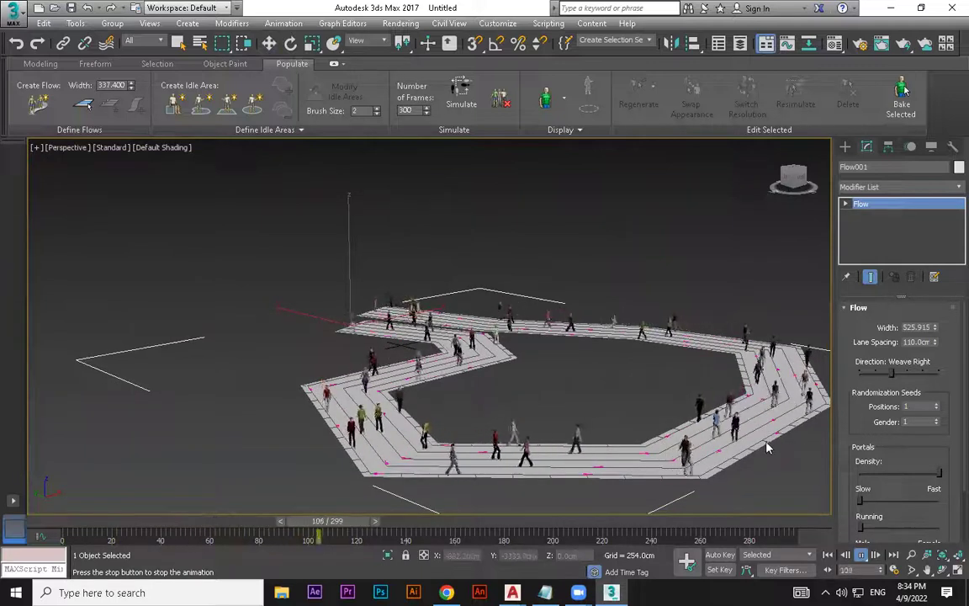
click(861, 556)
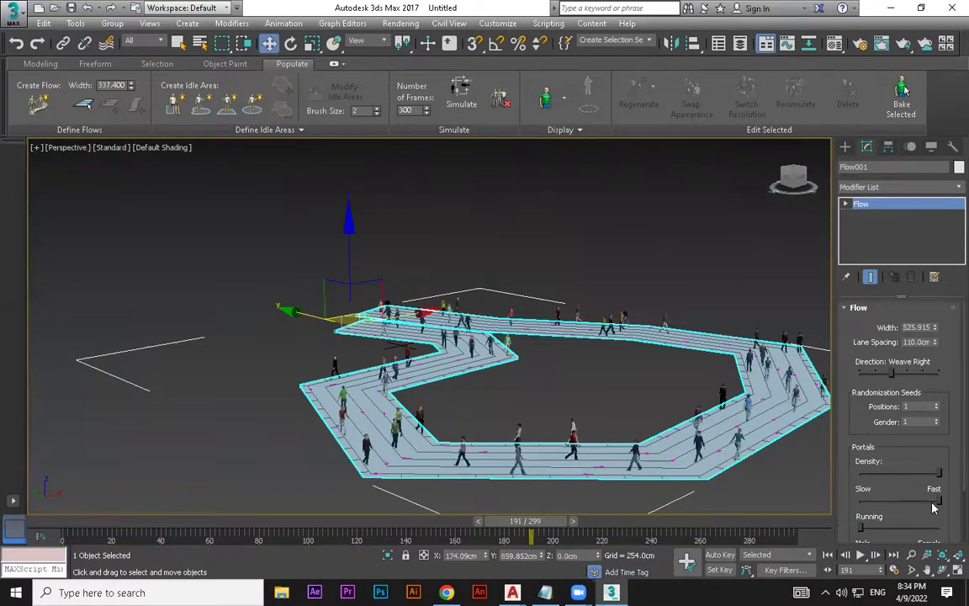
Step: Set the portal speed fully to Fast with an even Male/Female mix, and simulate and play the crowd
scroll(946, 476, down, 2)
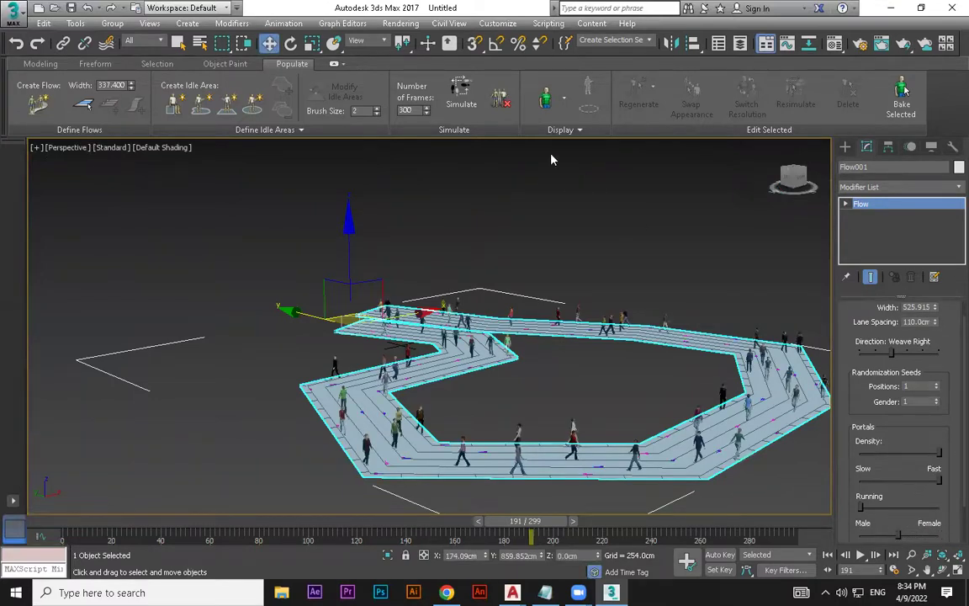
click(461, 95)
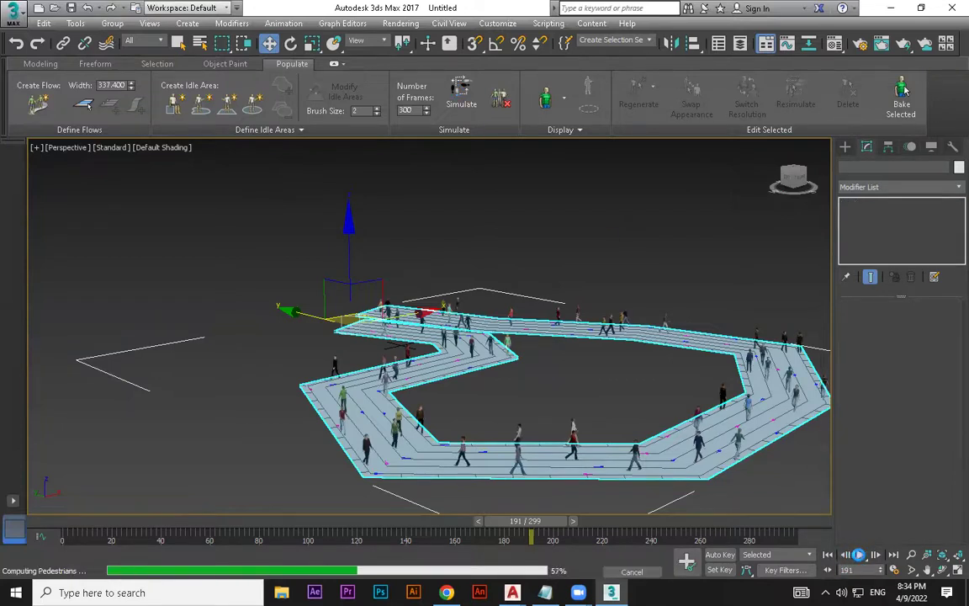
click(860, 555)
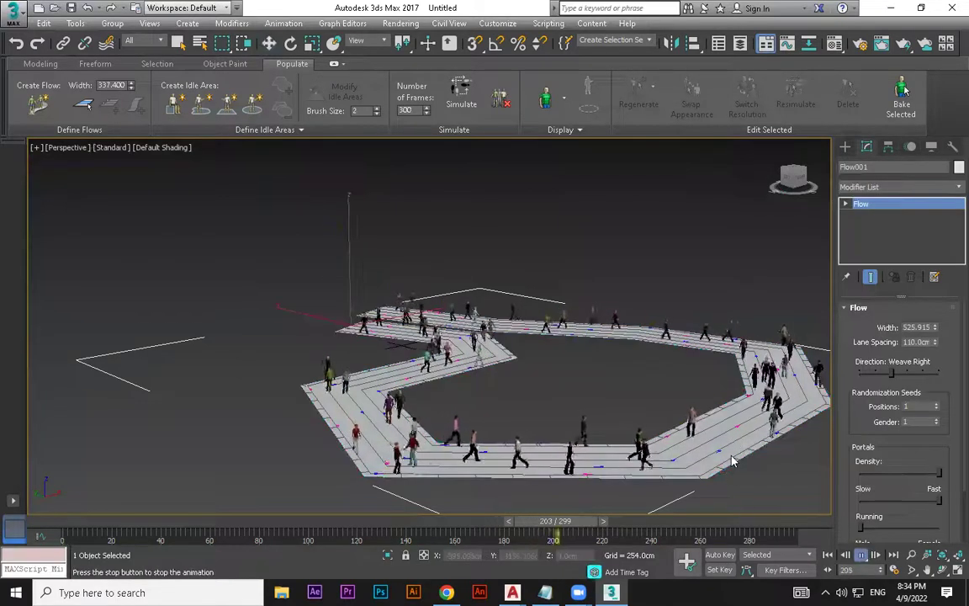
Step: Set the flow portal's Running amount to maximum, simulate the crowd, and play the animation to check the runners close up
scroll(721, 458, up, 3)
middle_drag(719, 456, 697, 418)
scroll(697, 418, up, 2)
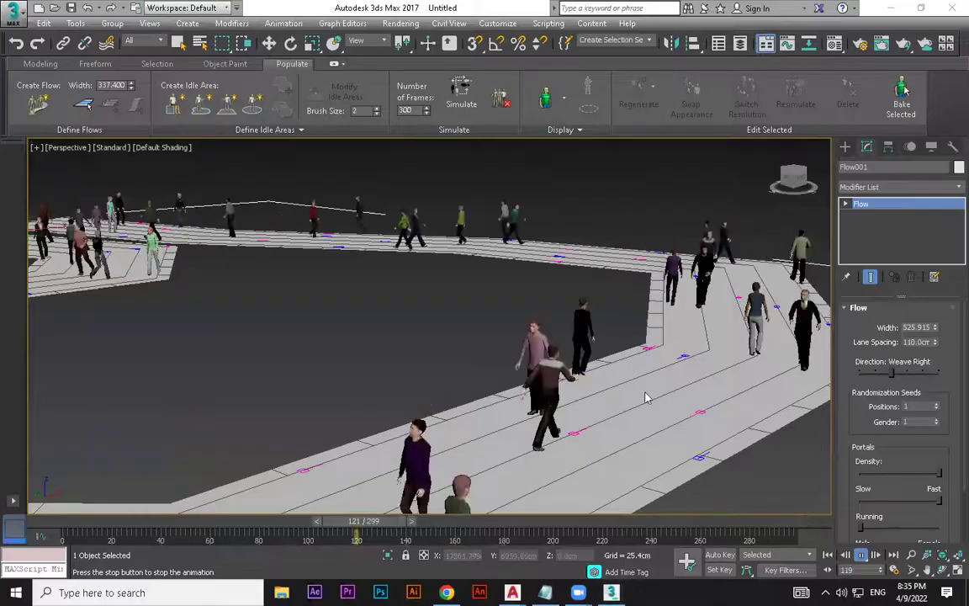
scroll(879, 509, down, 1)
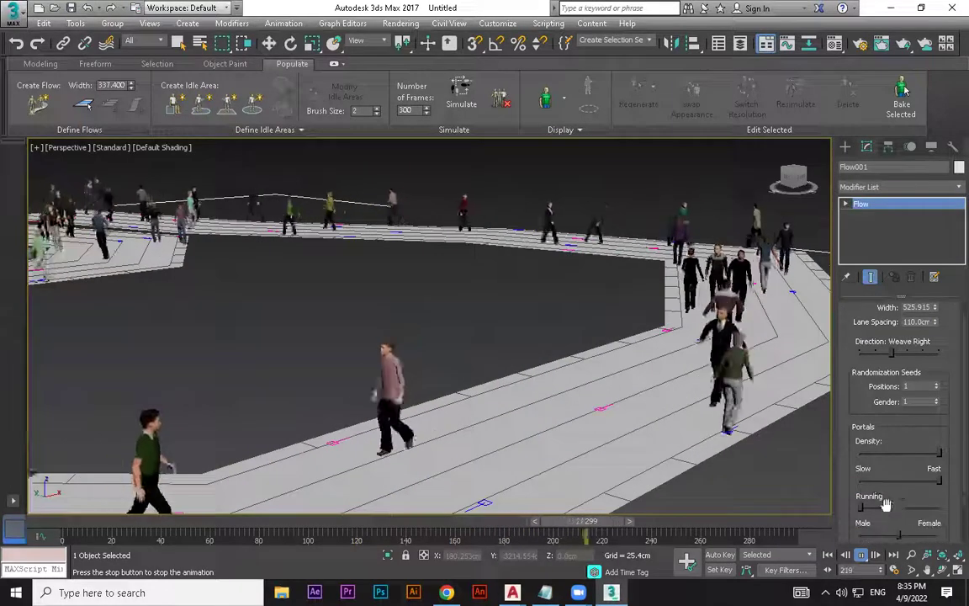
drag(861, 508, 943, 507)
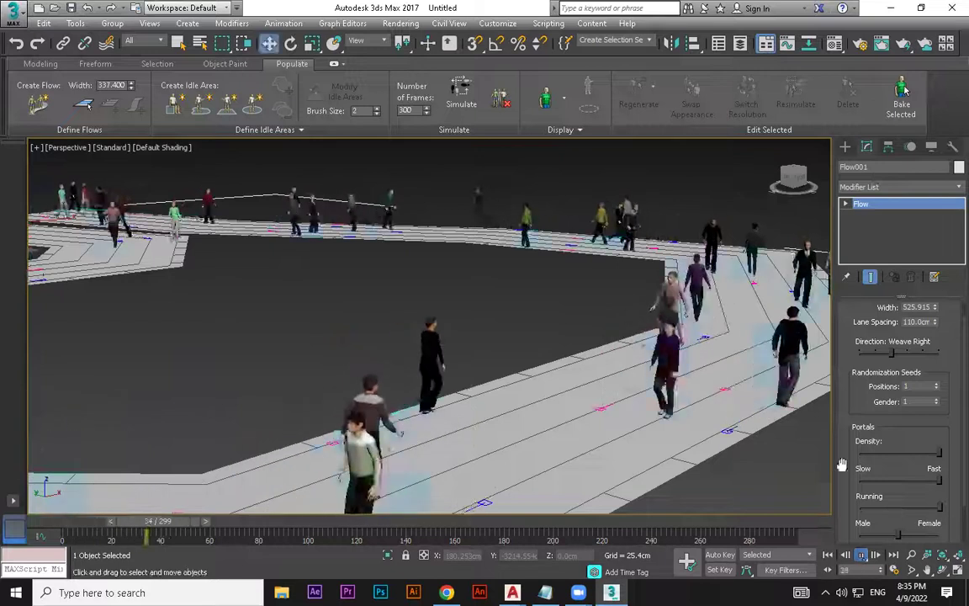
click(506, 104)
click(465, 94)
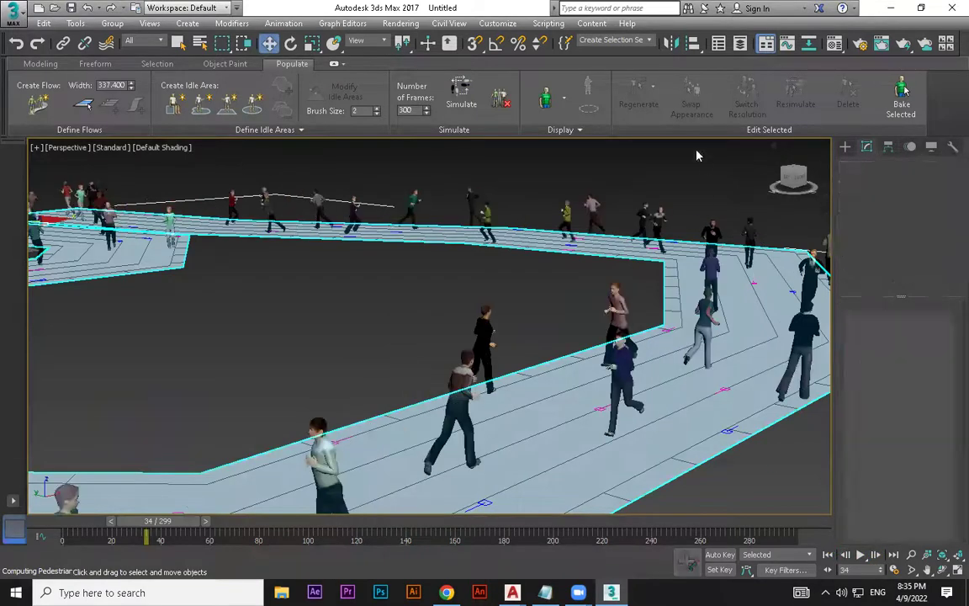
click(861, 555)
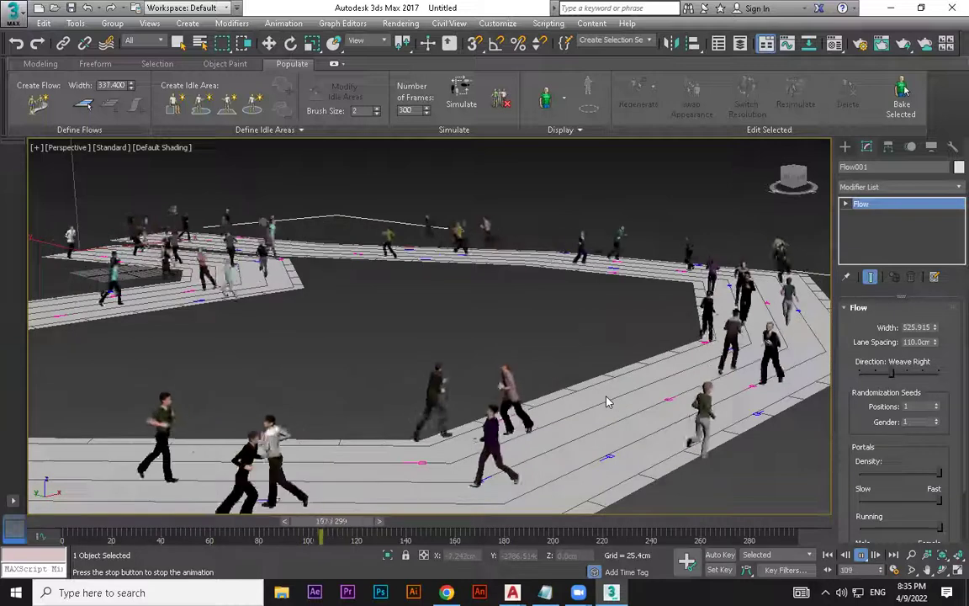
middle_drag(339, 389, 474, 391)
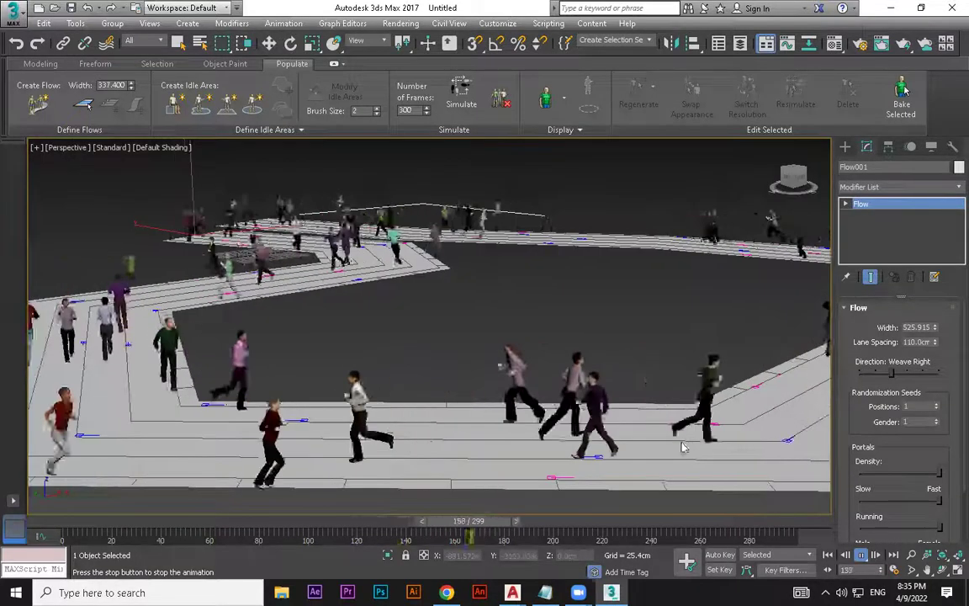
click(861, 556)
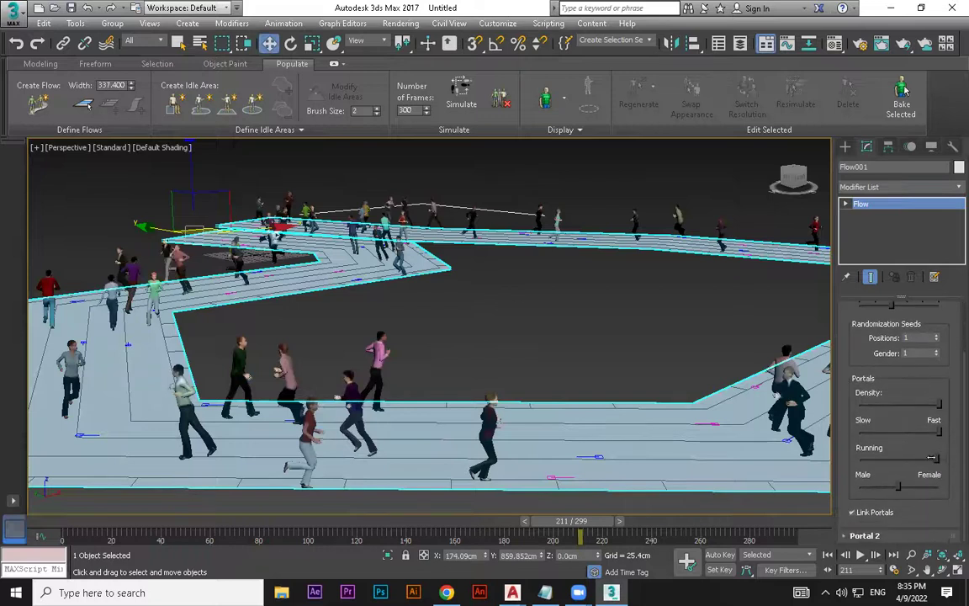
Step: Set the portal's Running amount to about halfway, simulate the crowd, and play the mixed walkers and runners around the flow
click(468, 95)
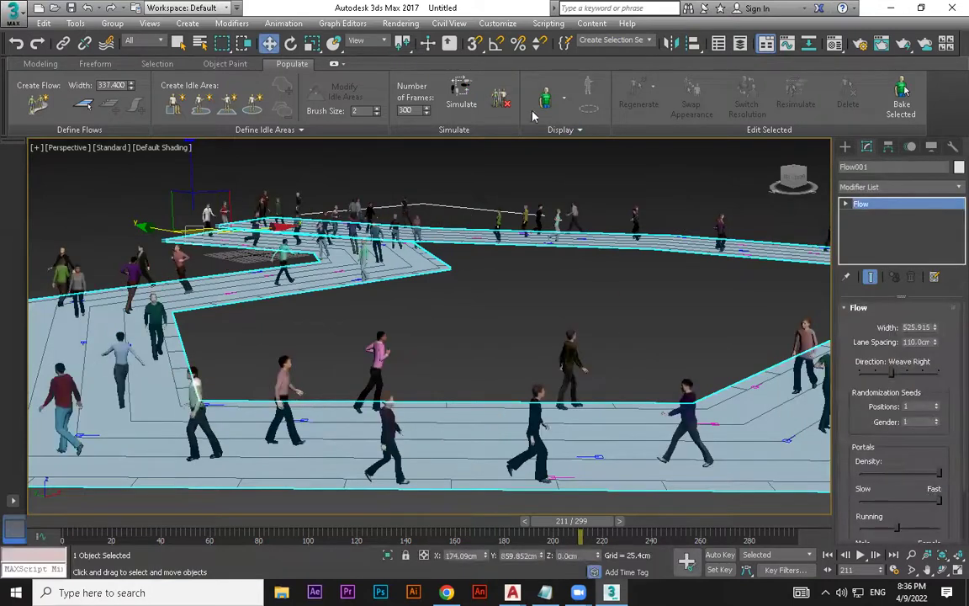
click(860, 555)
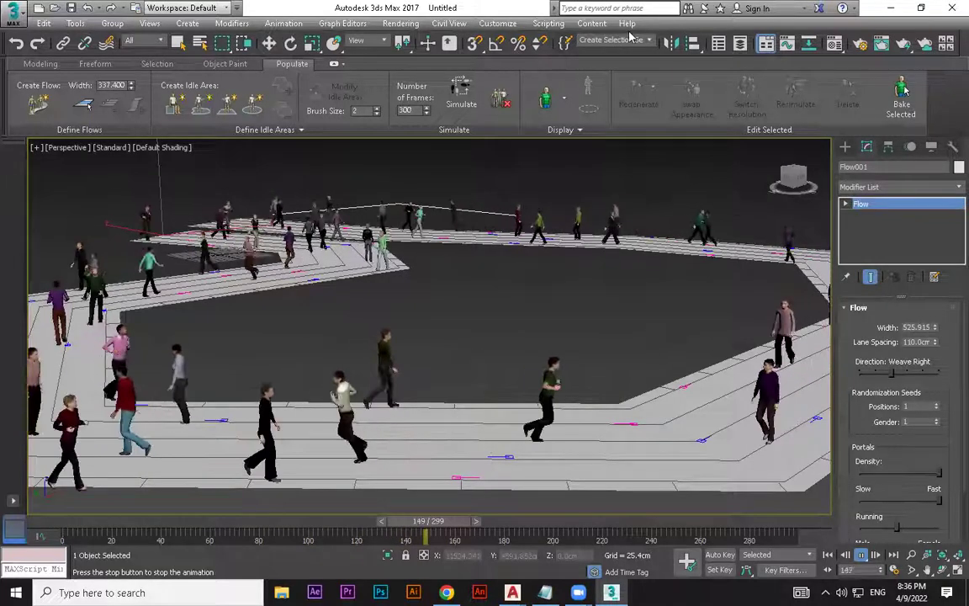
alt+middle_drag(659, 391, 581, 404)
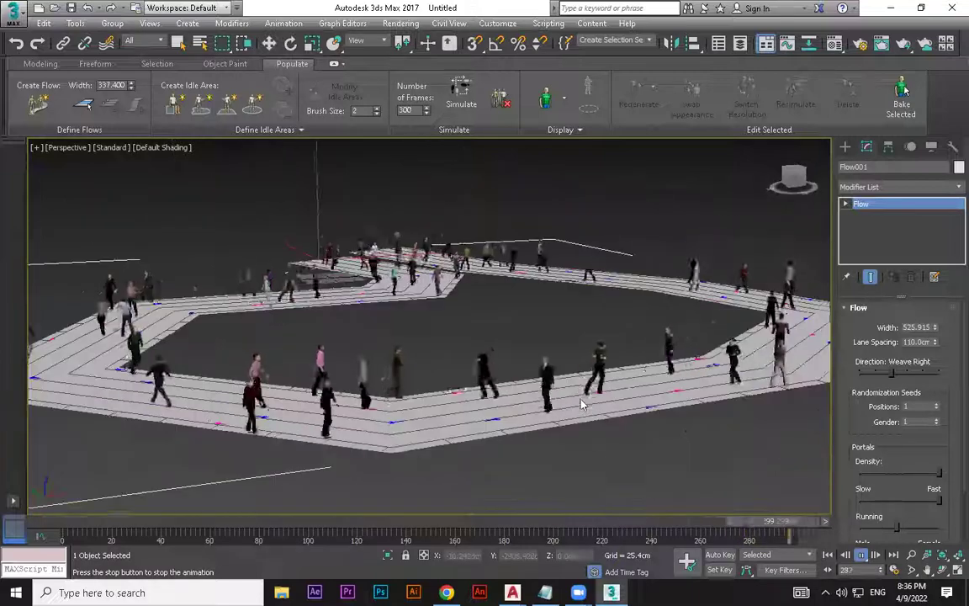